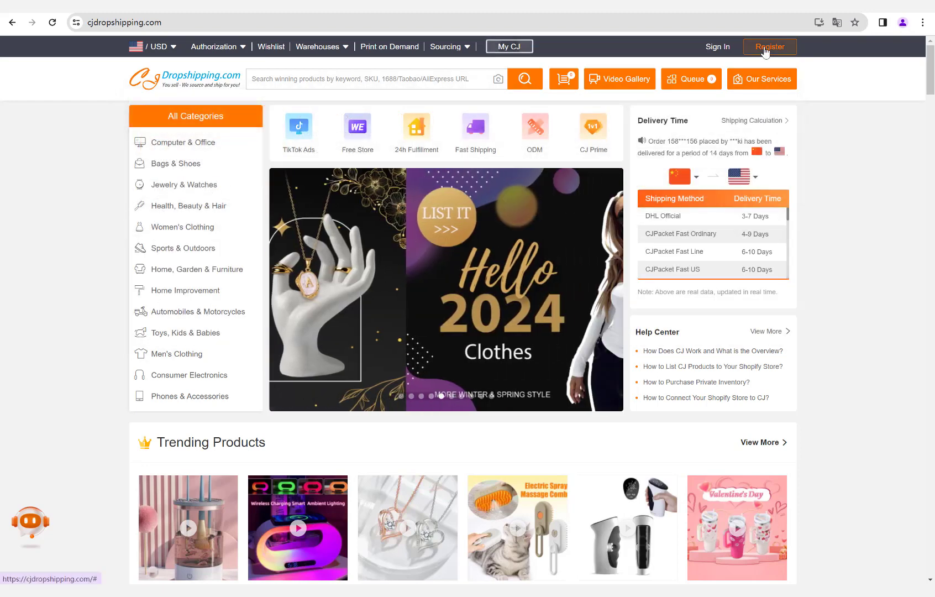
Open the registration page to create a CJdropshipping account.
click(763, 51)
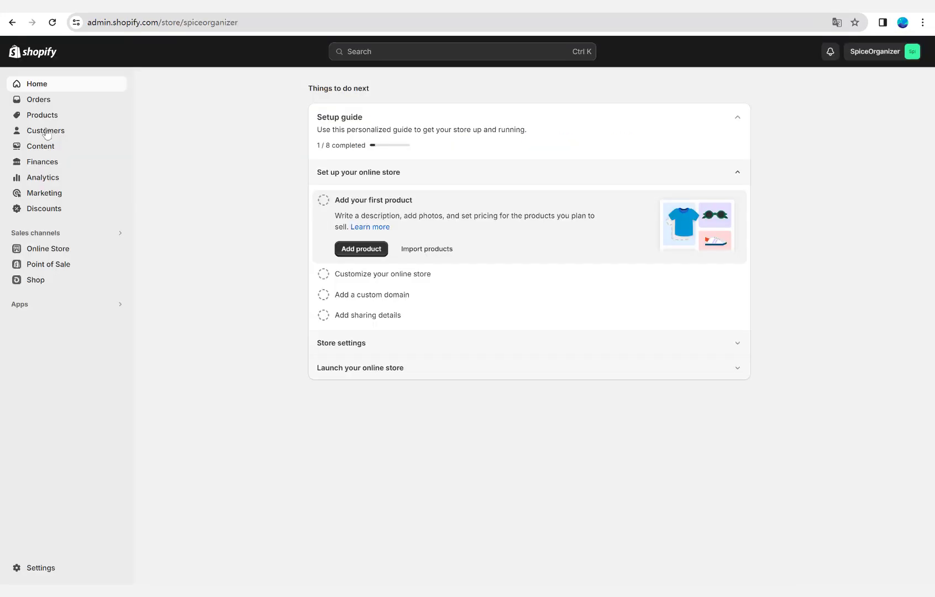
From the Shopify admin, search the App Store for "cj" and install the app CJdropshipping: Much Faster.
click(41, 303)
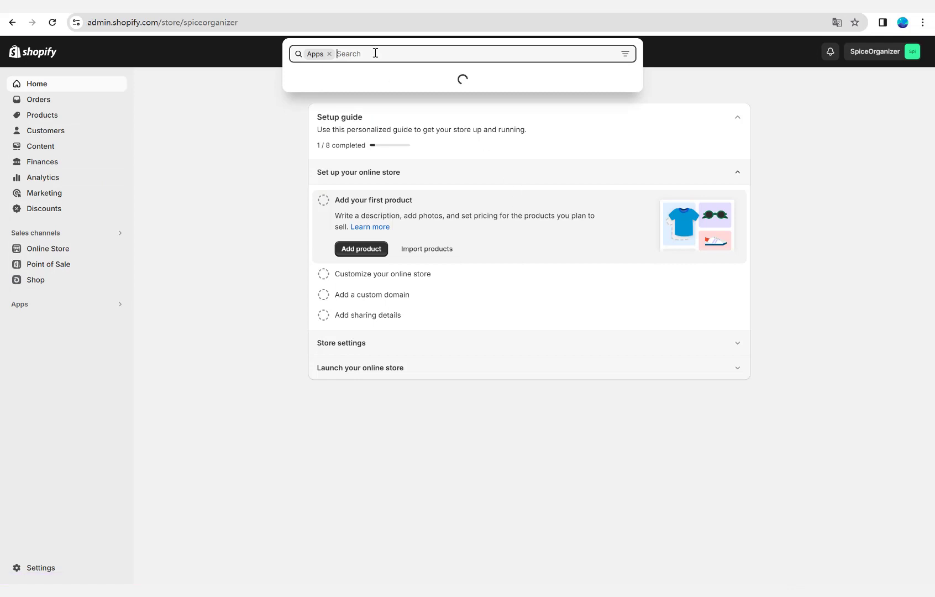
text(cj)
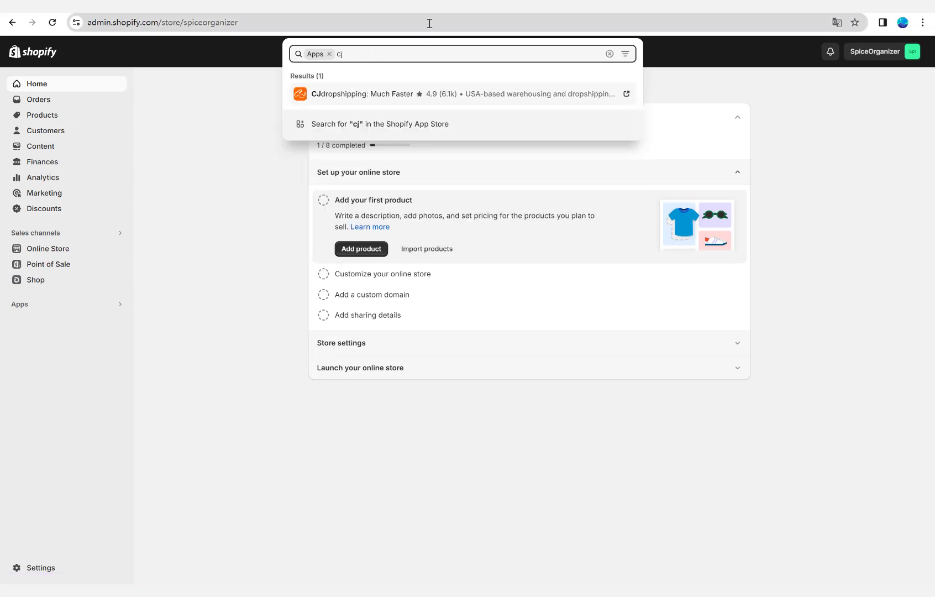
click(388, 124)
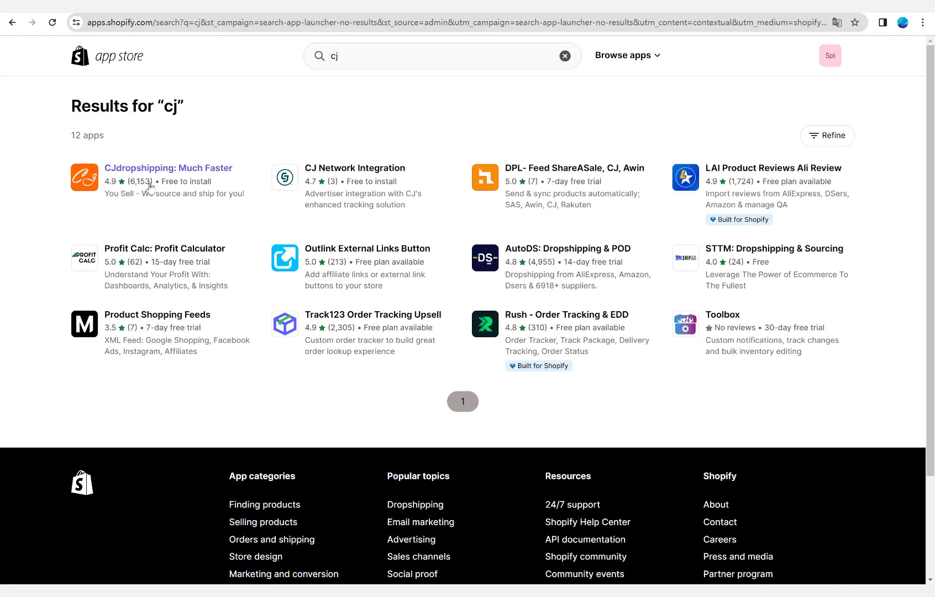
click(166, 172)
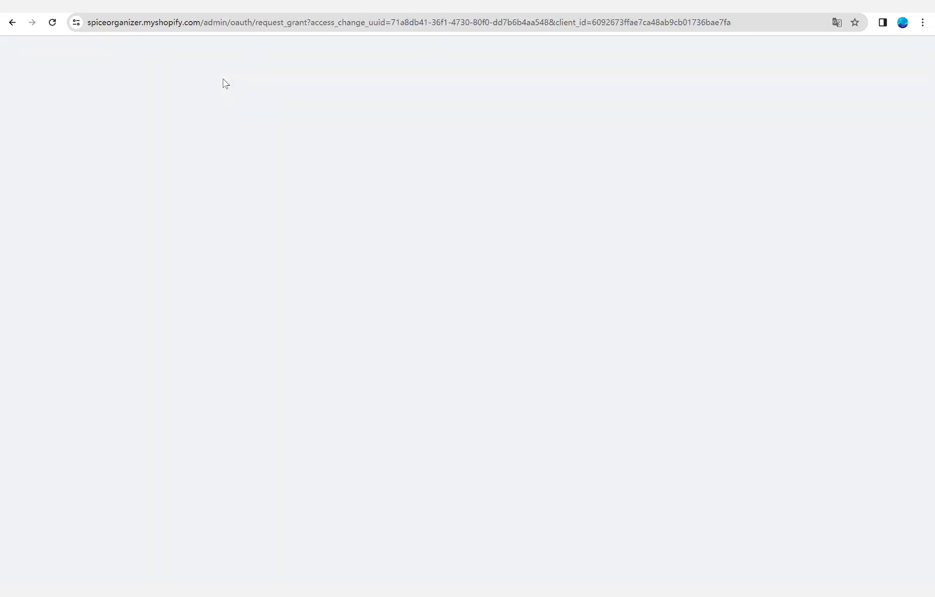
click(672, 307)
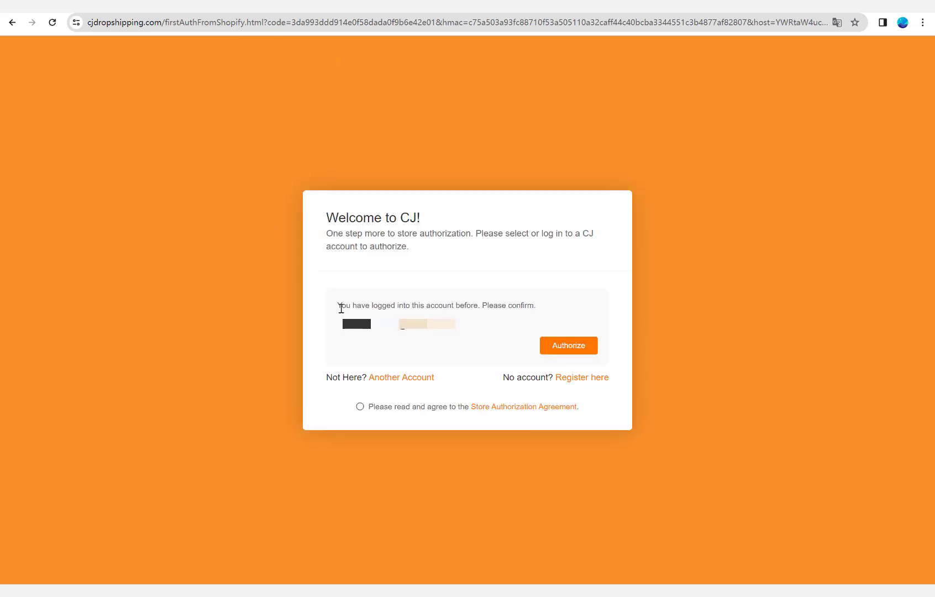
Agree to the Store Authorization Agreement and authorize the Shopify store with the already logged-in CJ account.
click(569, 345)
click(470, 337)
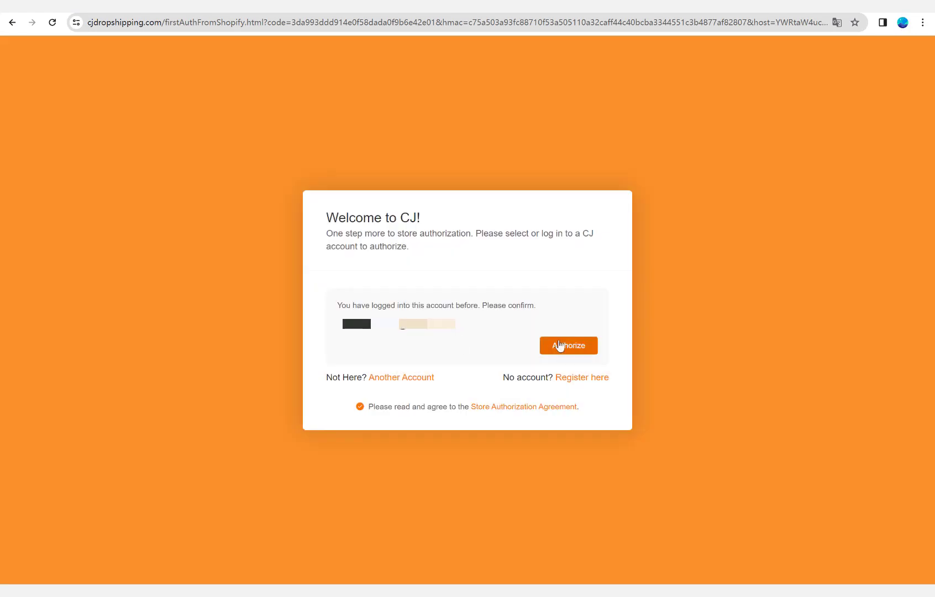
click(555, 356)
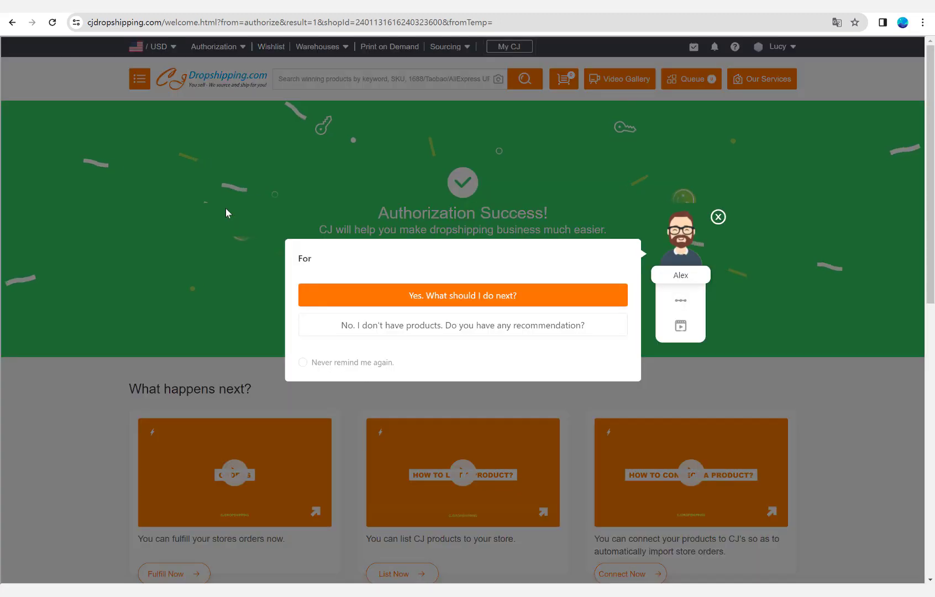
Answer the assistant that the store has no products, play its product listing video, and dismiss the assistant.
scroll(228, 210, down, 1)
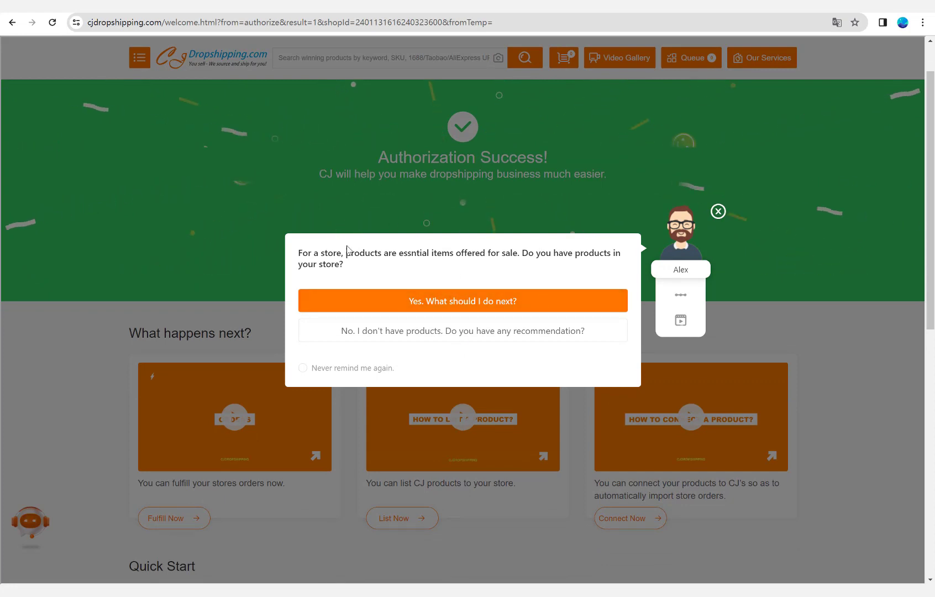
click(442, 335)
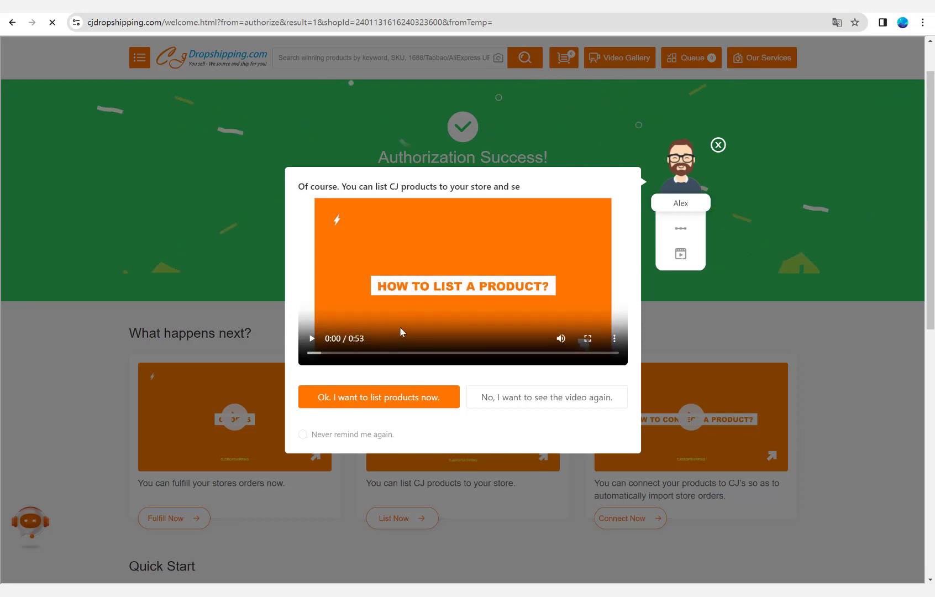
click(314, 339)
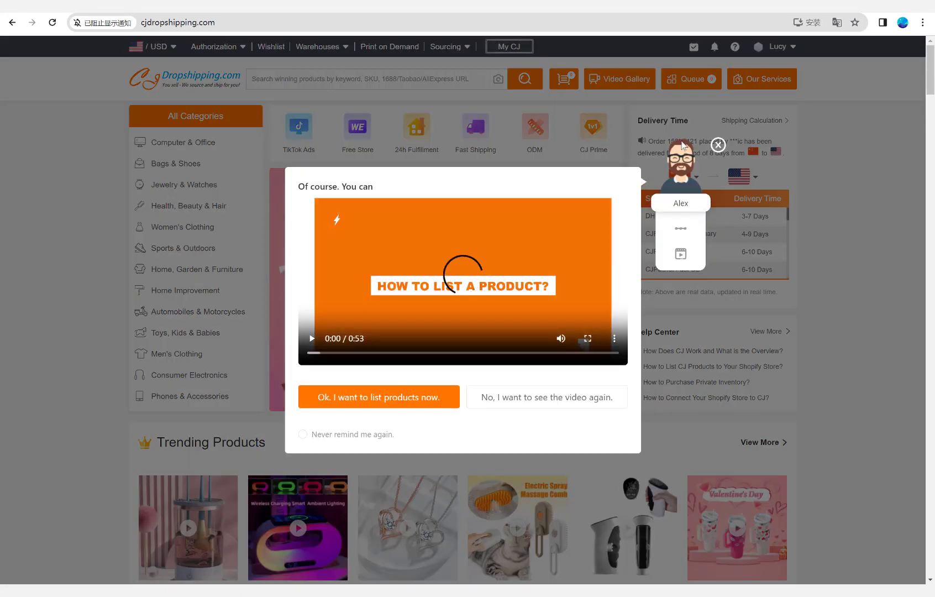
click(718, 146)
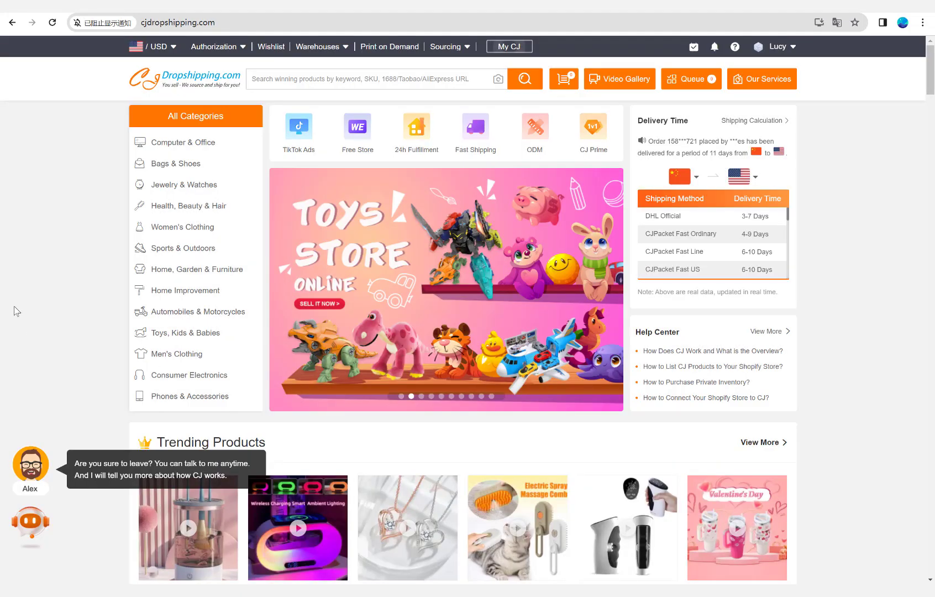
Search the CJdropshipping catalogue for "spice organizer".
click(327, 80)
text(spi)
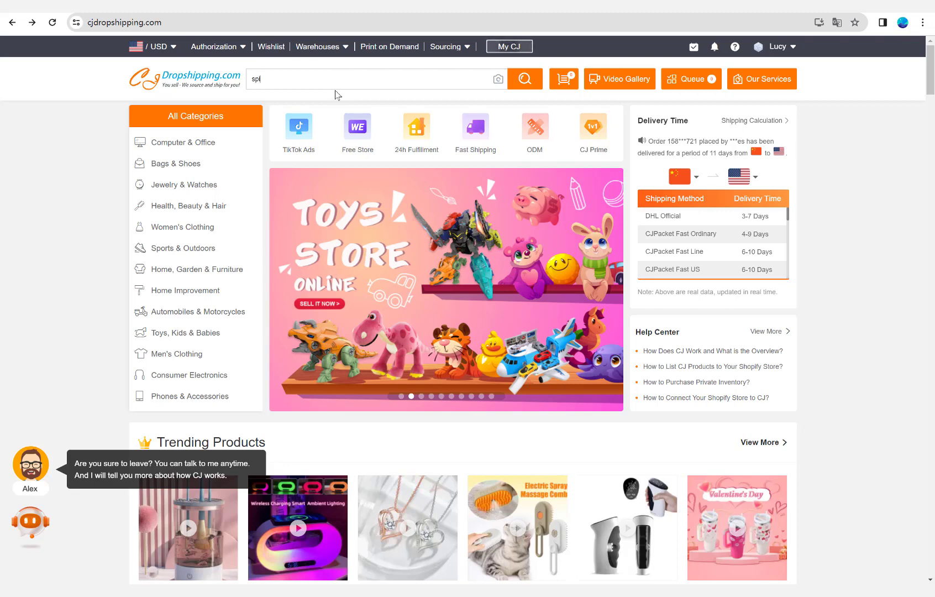
text(ce organizer)
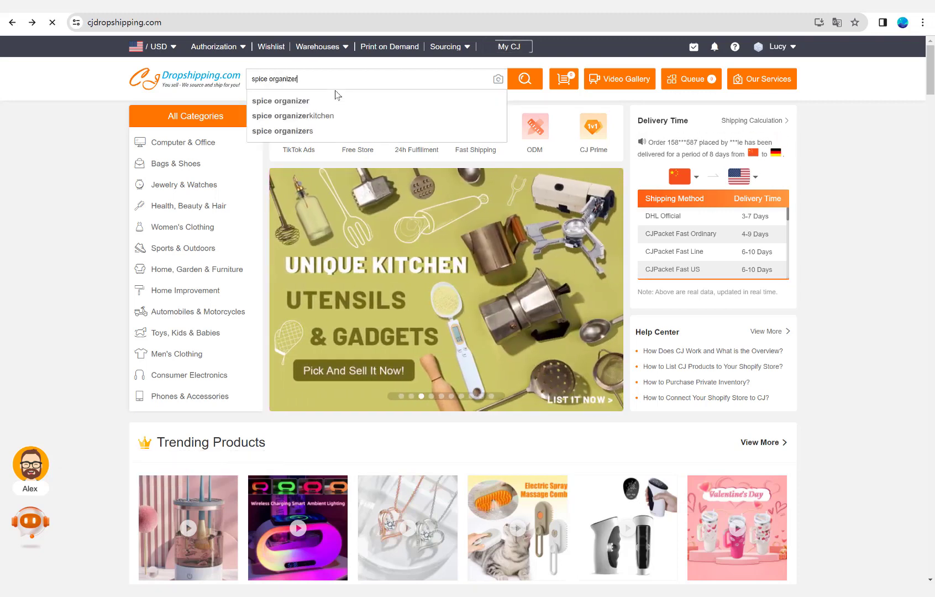
key(Return)
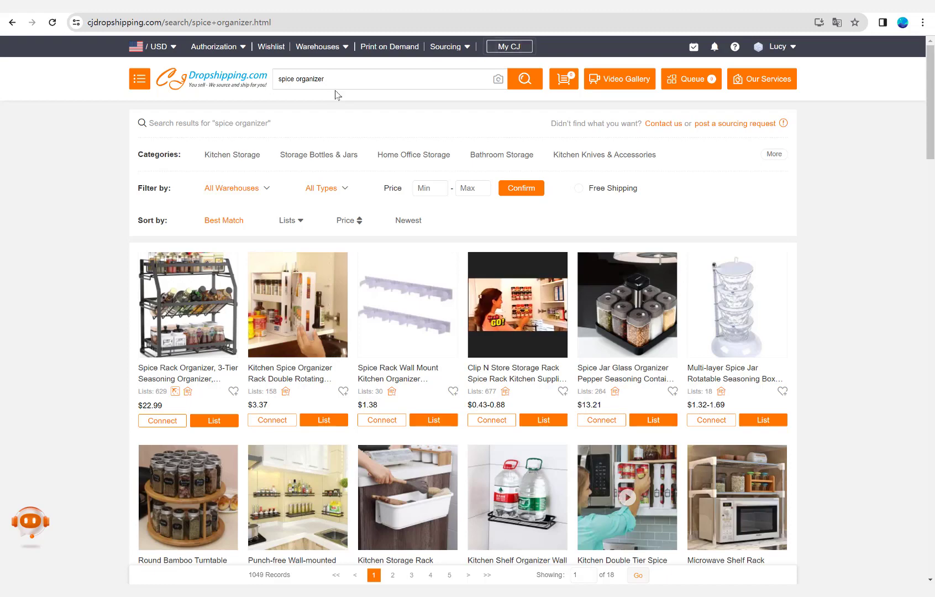
Look through the first page of spice organizer results for a product suitable for the store.
scroll(131, 225, down, 2)
scroll(131, 226, down, 10)
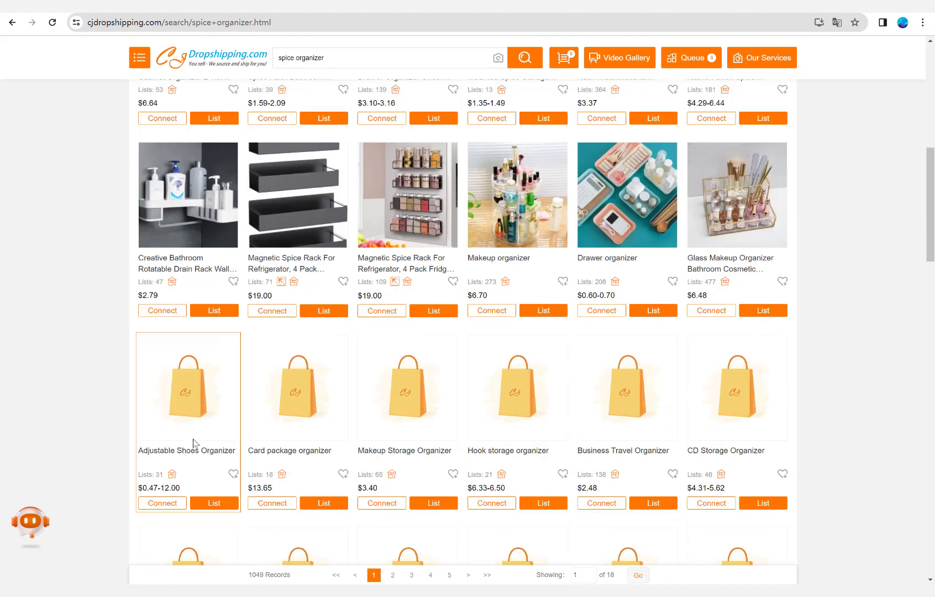
scroll(118, 431, up, 5)
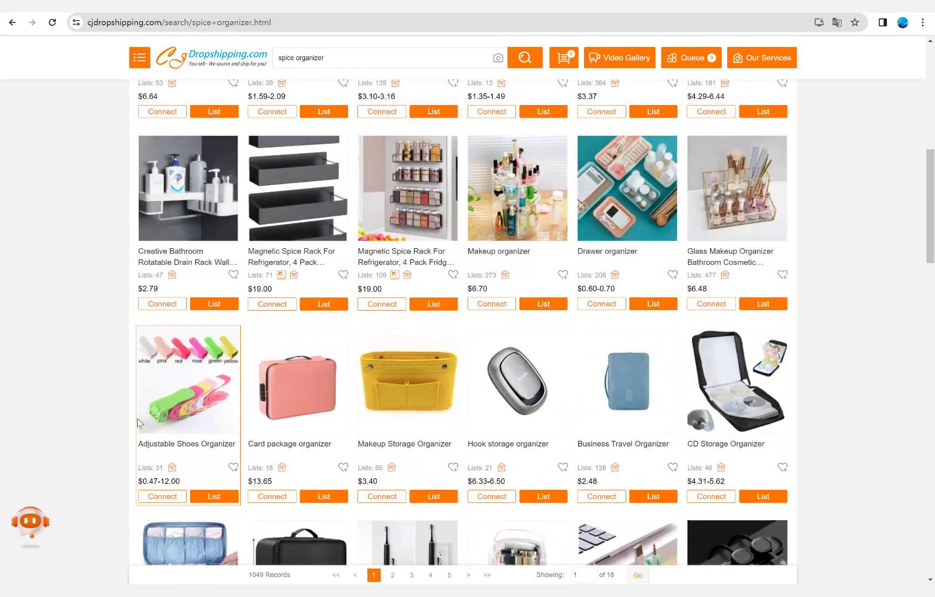
scroll(132, 418, down, 6)
scroll(127, 407, up, 13)
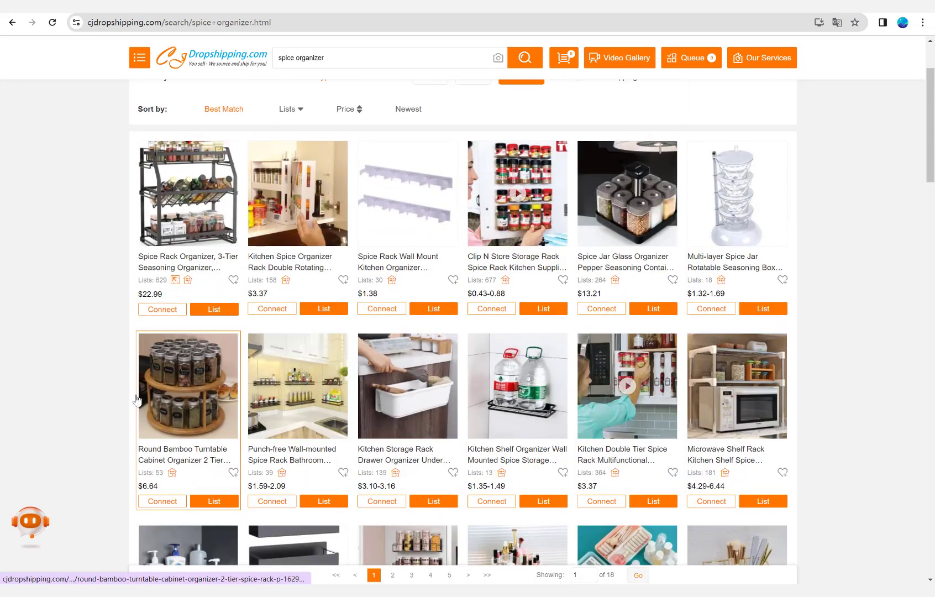
scroll(132, 396, down, 14)
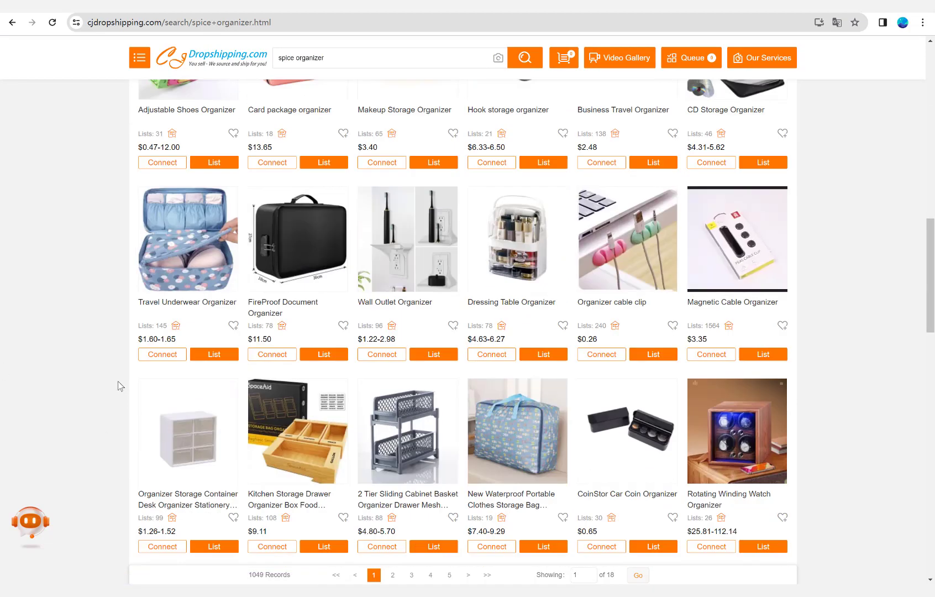
scroll(121, 382, up, 9)
scroll(125, 369, up, 4)
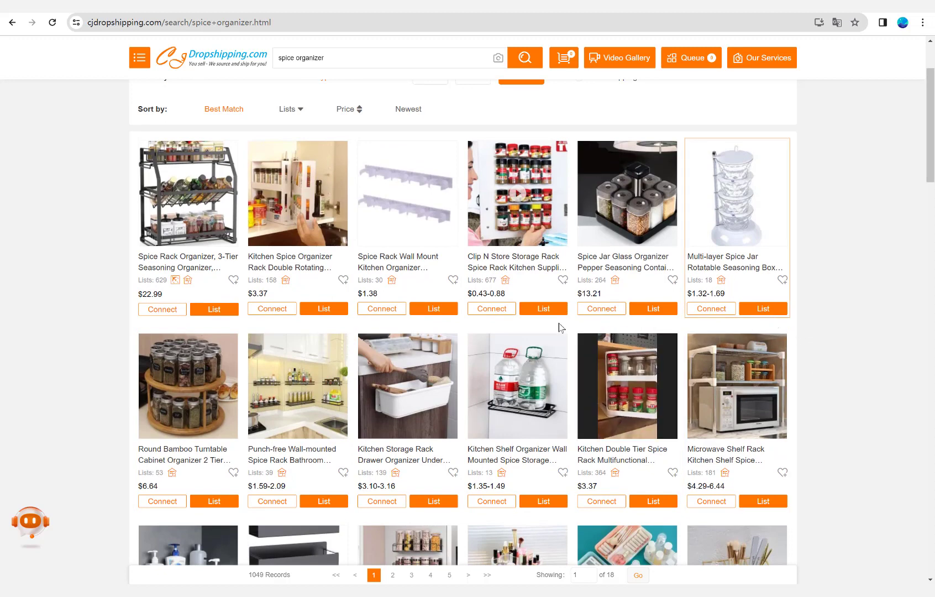
Open the Punch-free Wall-mounted Spice Rack product and start listing it to the Shopify store.
mouse_move(297, 431)
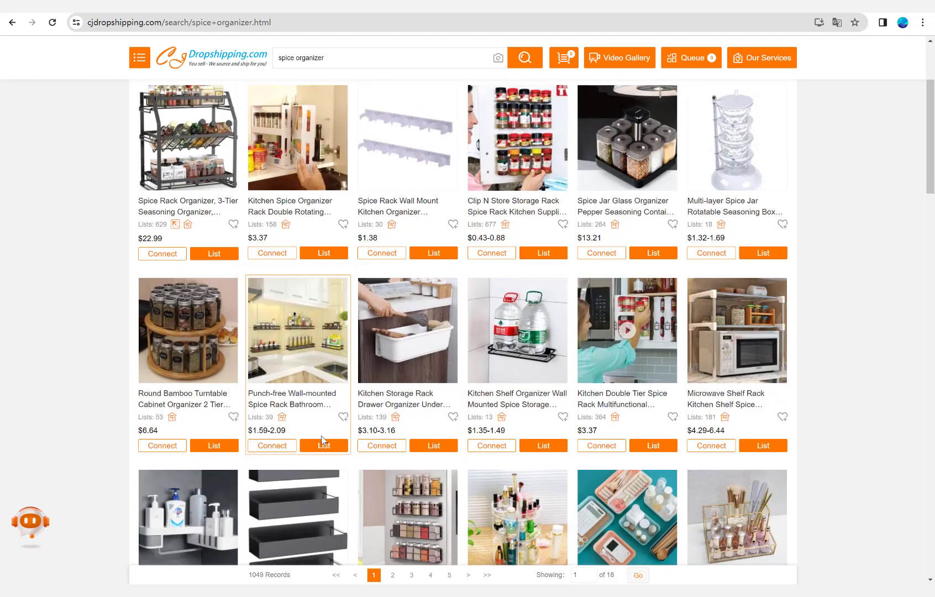
click(320, 398)
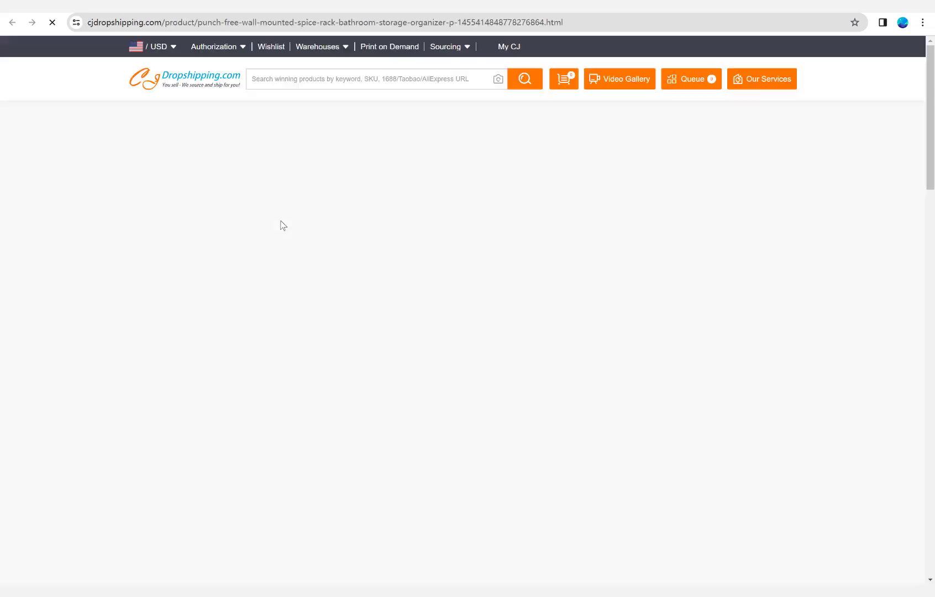
scroll(536, 207, down, 2)
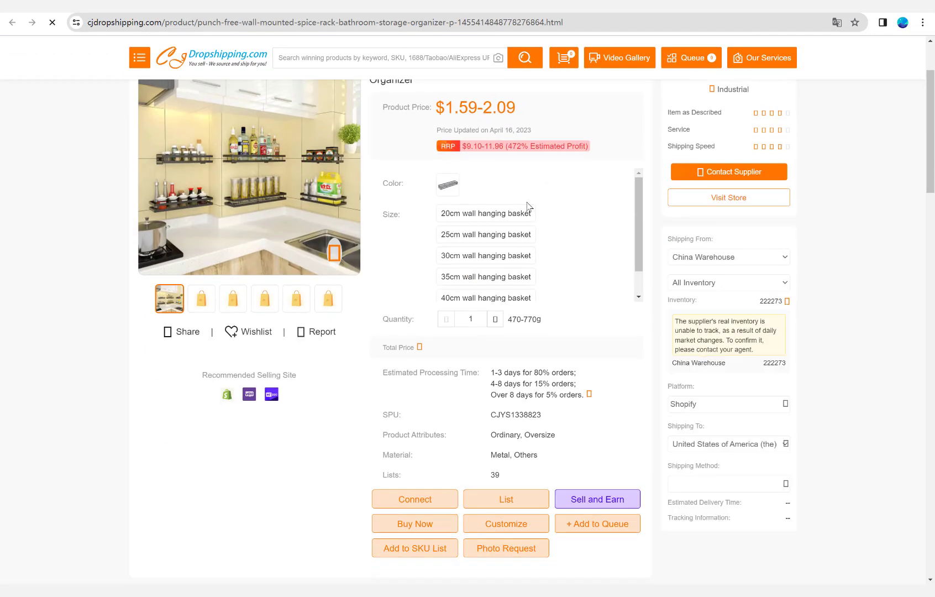
scroll(529, 241, down, 3)
scroll(518, 259, down, 2)
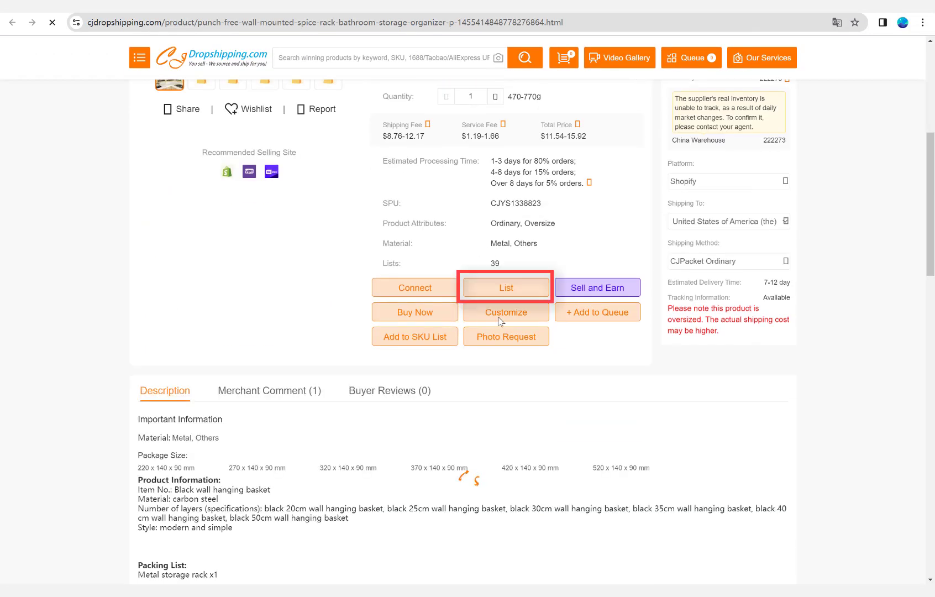
click(505, 287)
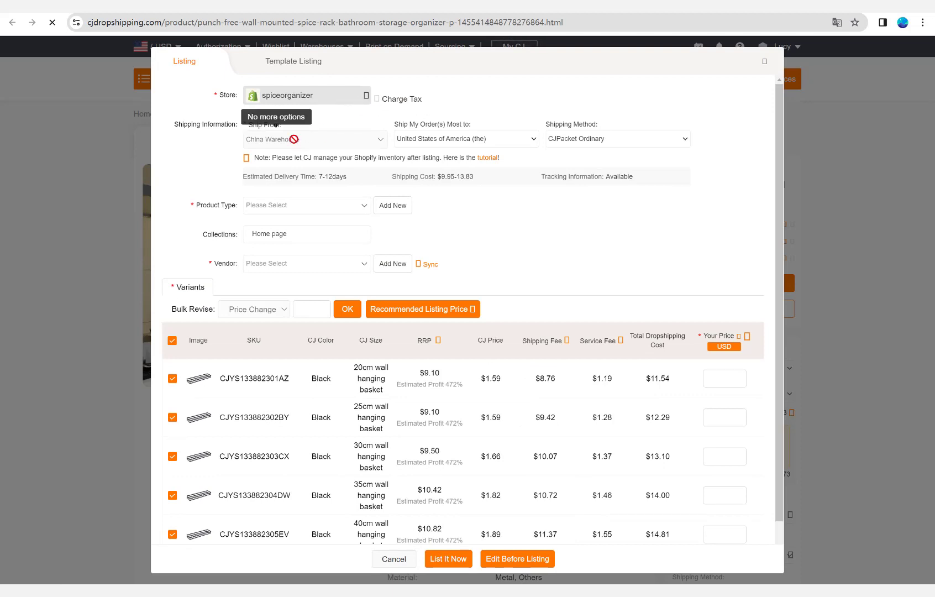
Check the destination countries, keep United States of America (the), and try USPS as the listing's shipping method.
click(449, 140)
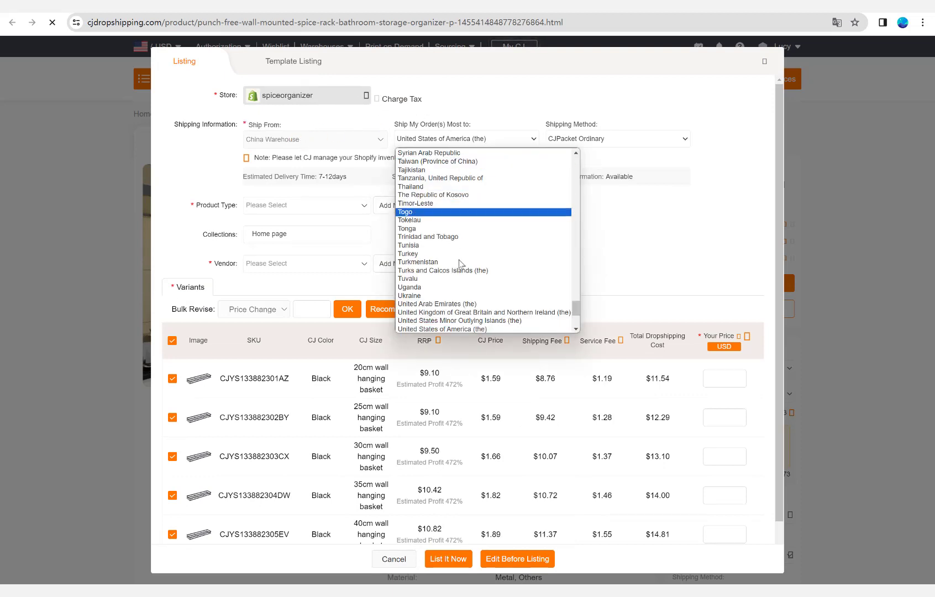
click(528, 137)
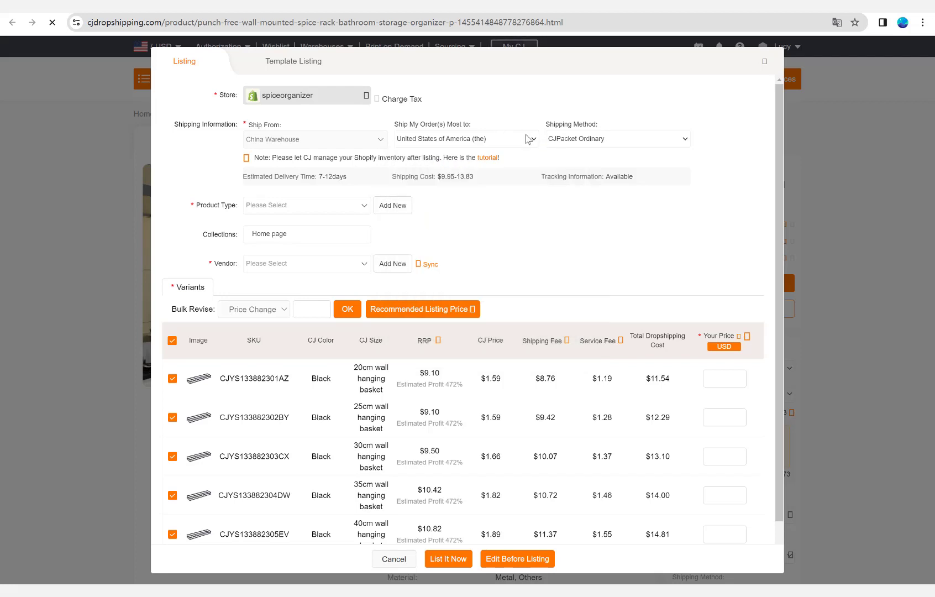
click(562, 139)
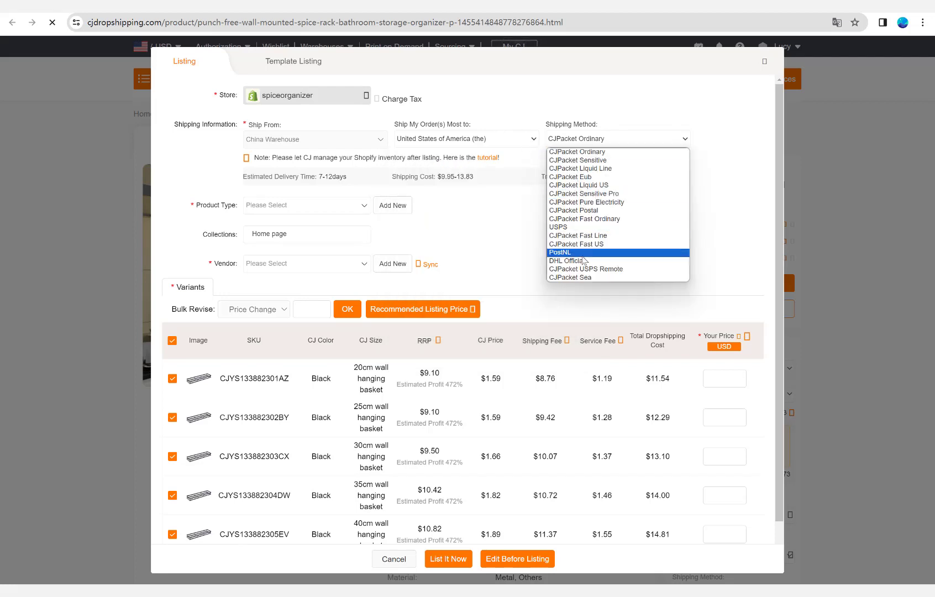
click(574, 227)
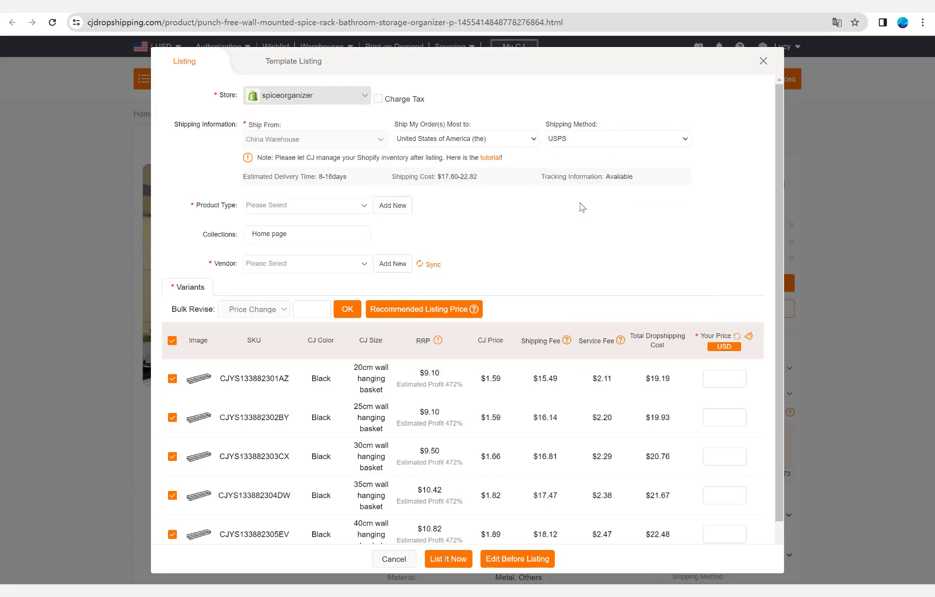
click(577, 143)
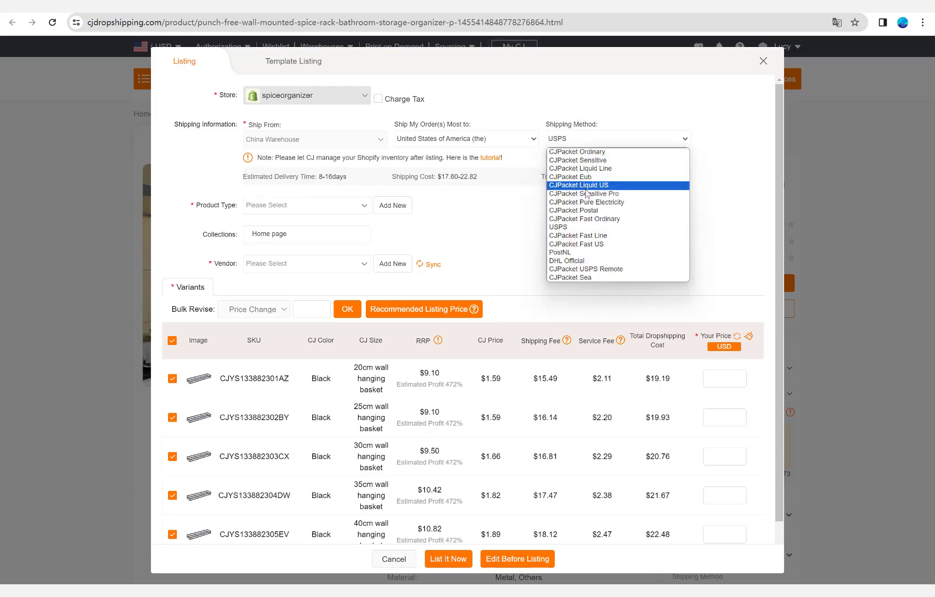
click(591, 227)
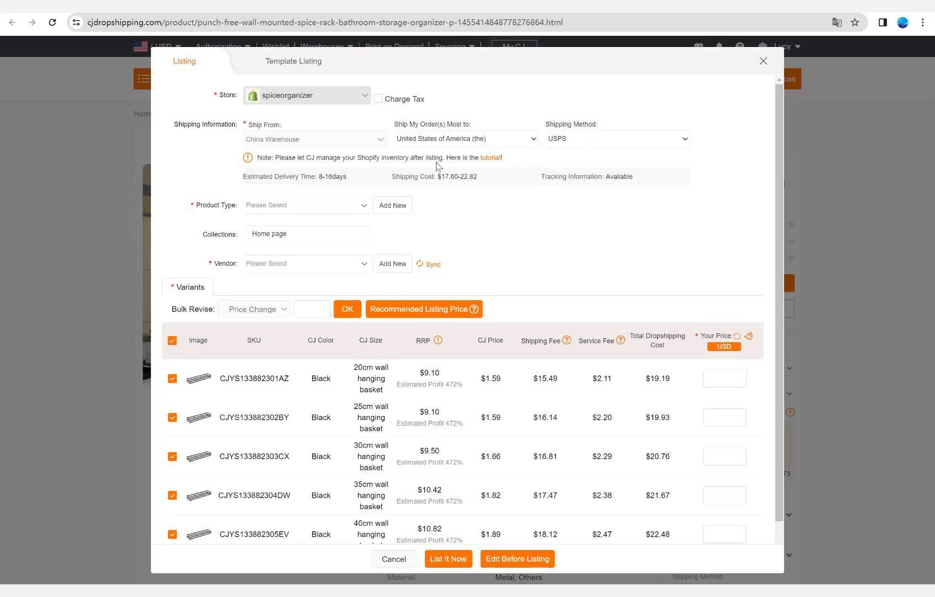
Compare CJPacket Ordinary, CJPacket Liquid Line, CJPacket Fast Ordinary and USPS, and set the listing's shipping method to CJPacket Ordinary.
click(567, 137)
click(572, 152)
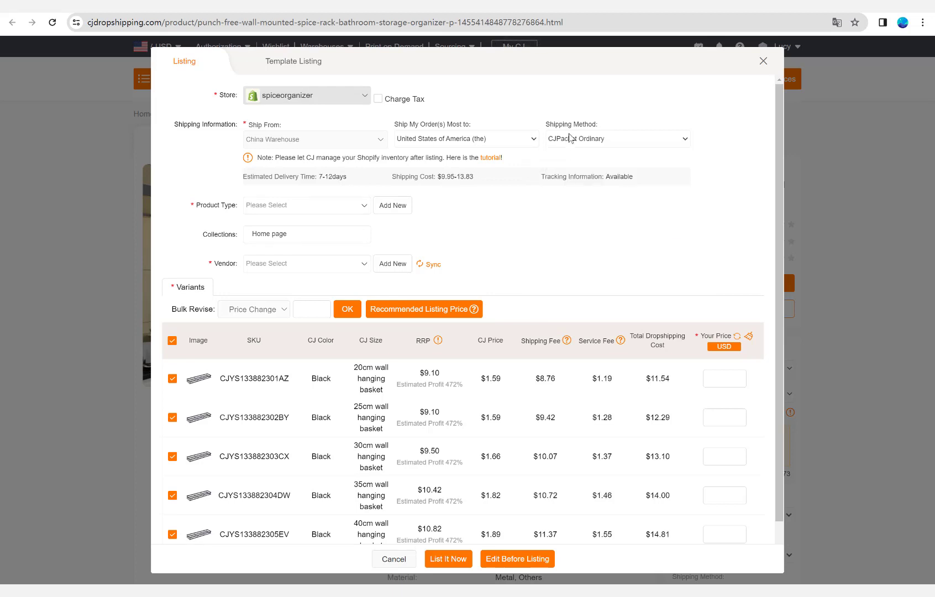
click(571, 141)
click(572, 168)
click(576, 138)
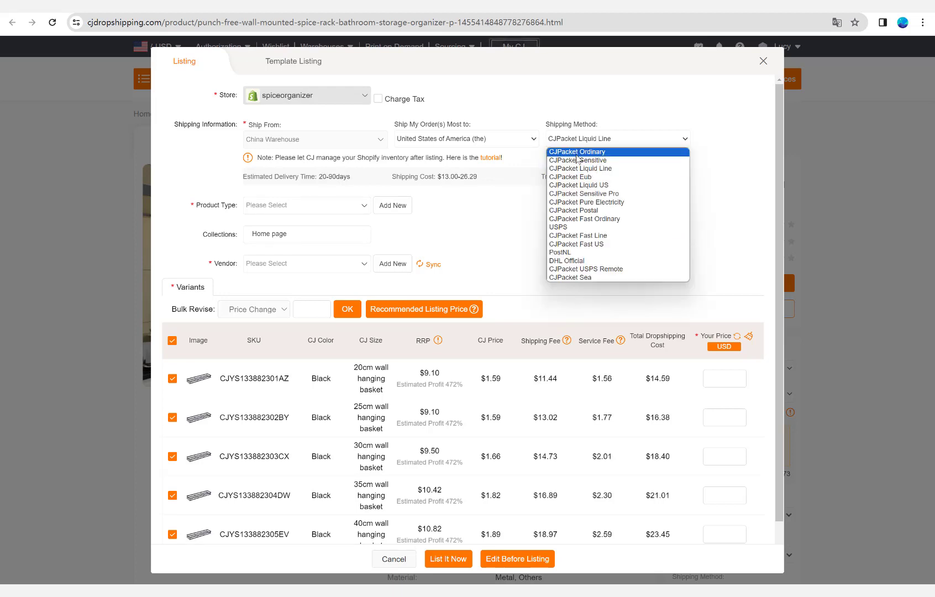
click(572, 219)
click(579, 141)
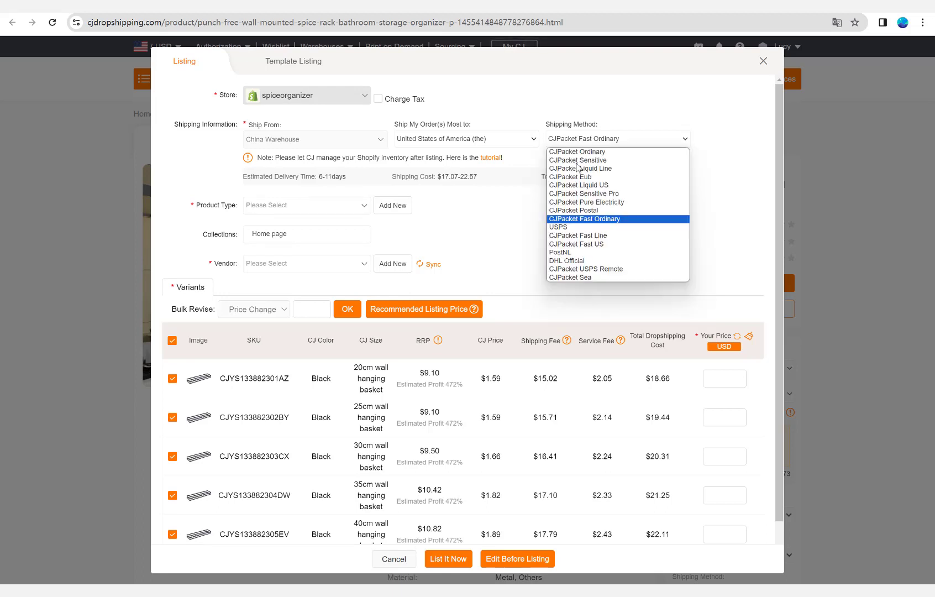
click(574, 226)
click(581, 138)
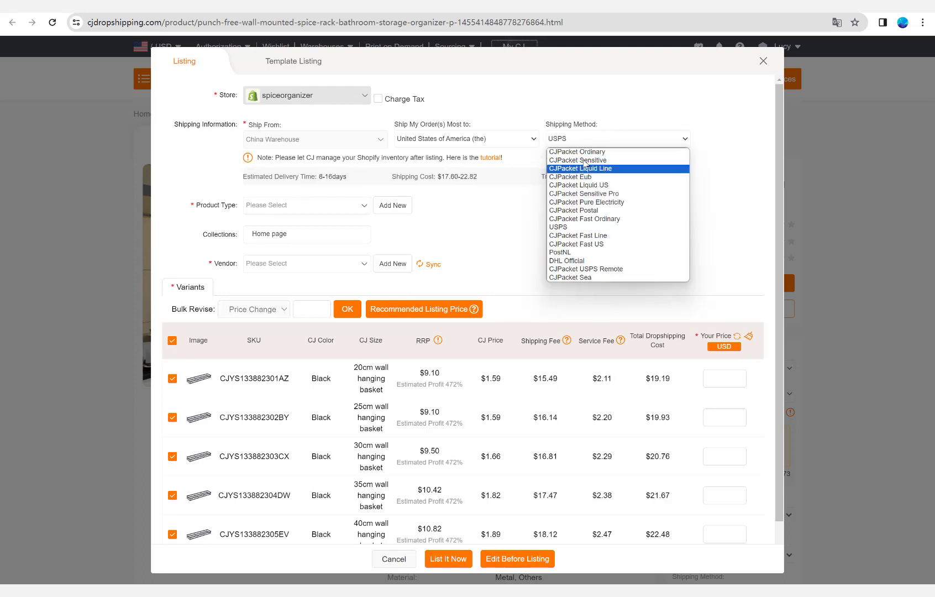
click(584, 151)
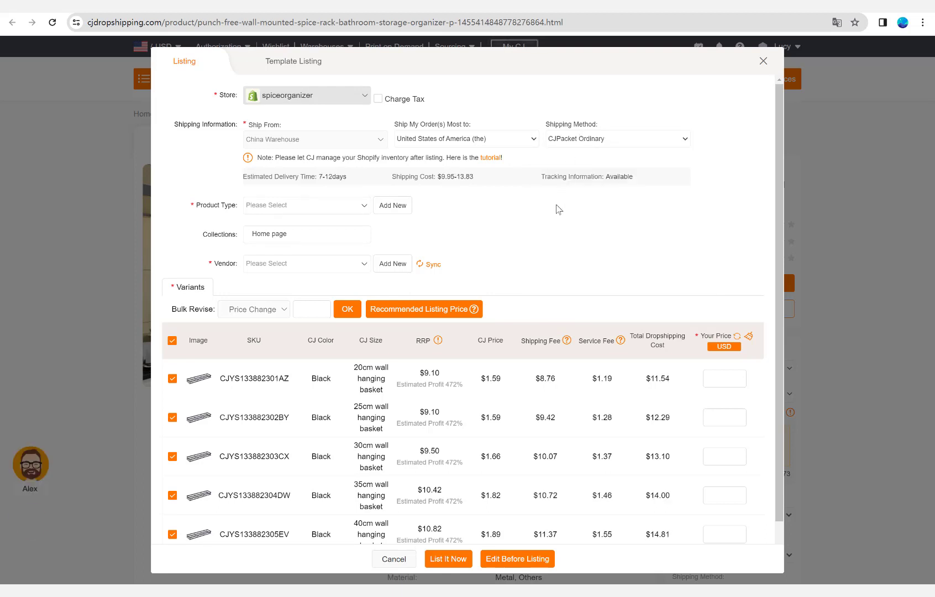
Enter Spice Rack as a new product type for the listing and check the available collections.
click(335, 213)
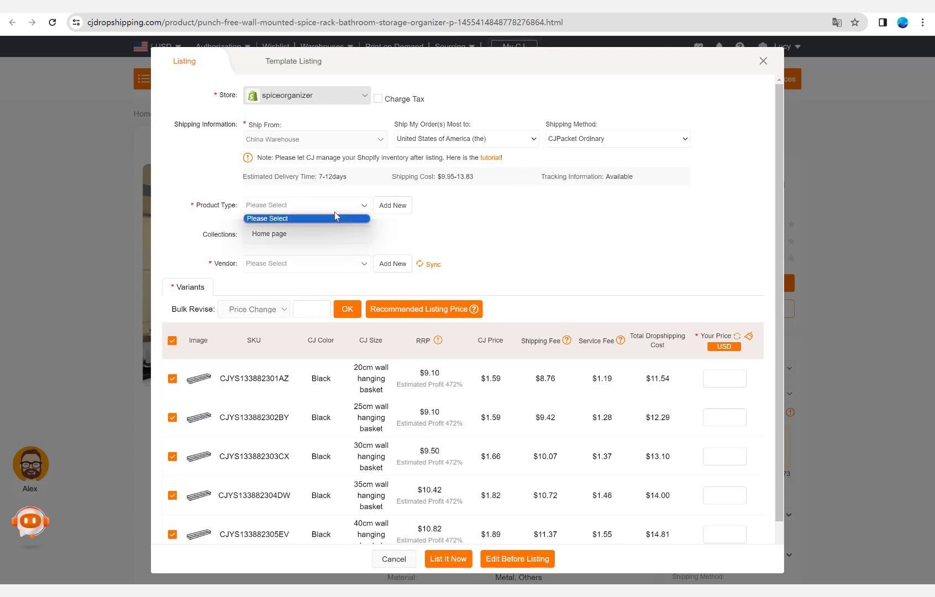
click(337, 215)
click(381, 206)
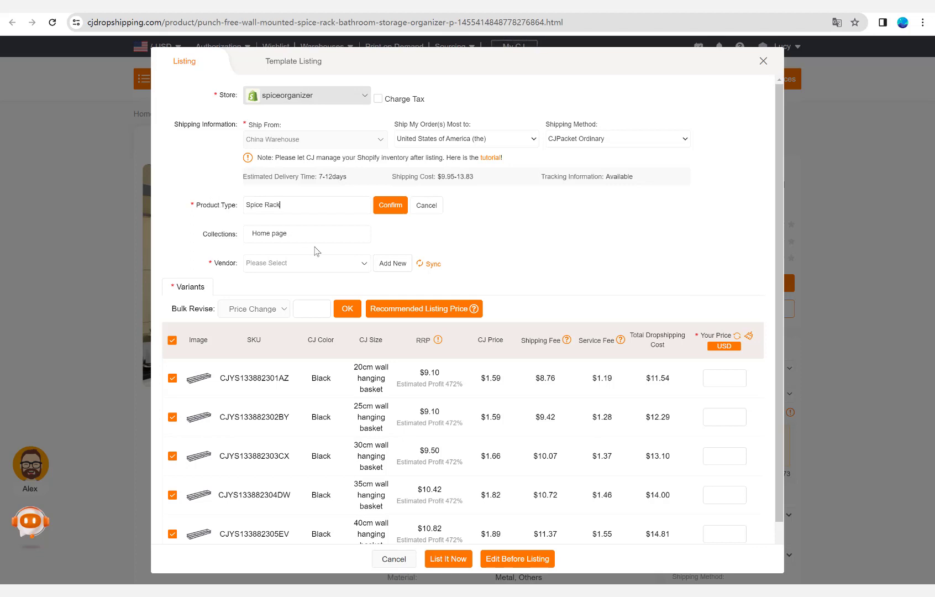
click(353, 233)
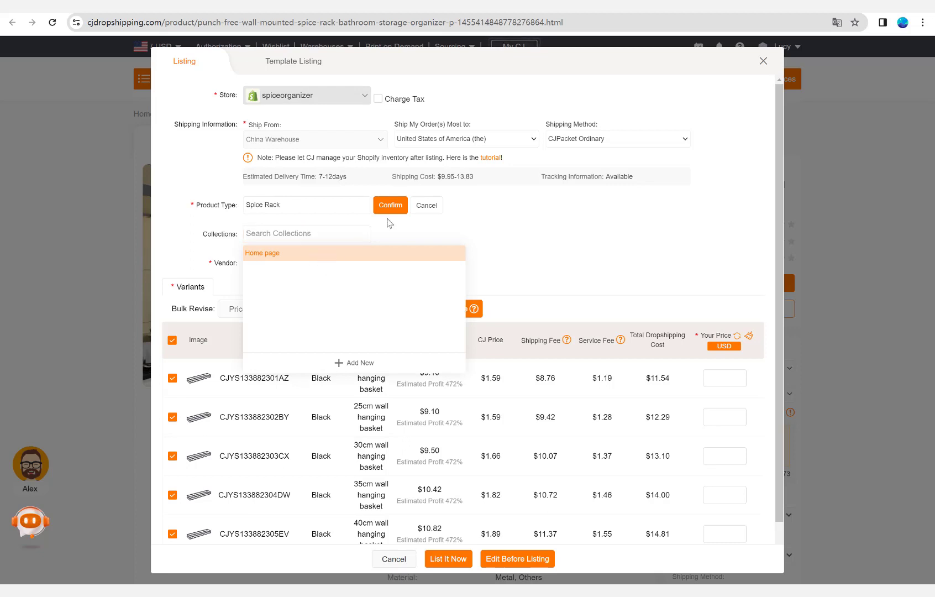
click(425, 205)
Apply the recommended listing price to all variants and try to list the product.
scroll(500, 218, down, 1)
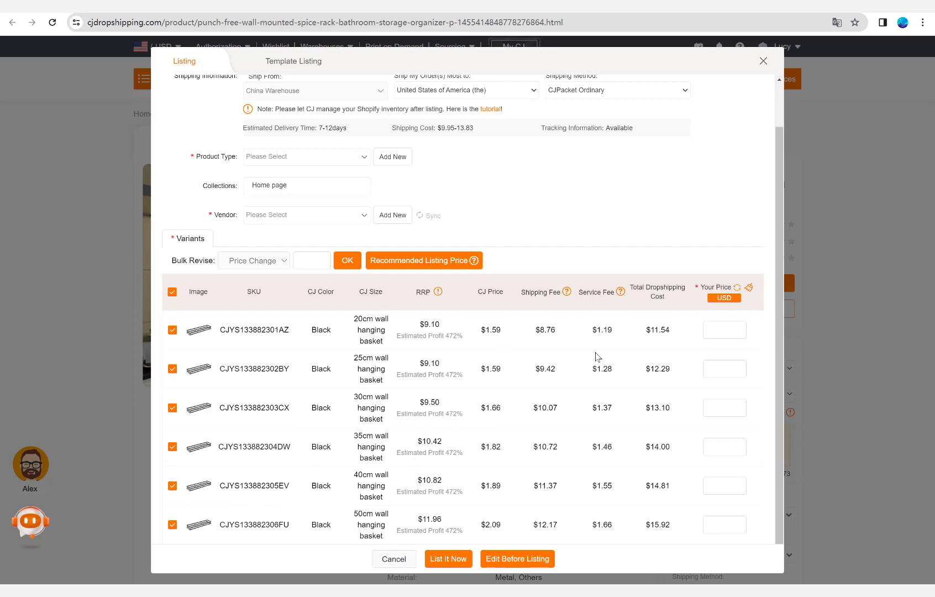
click(407, 265)
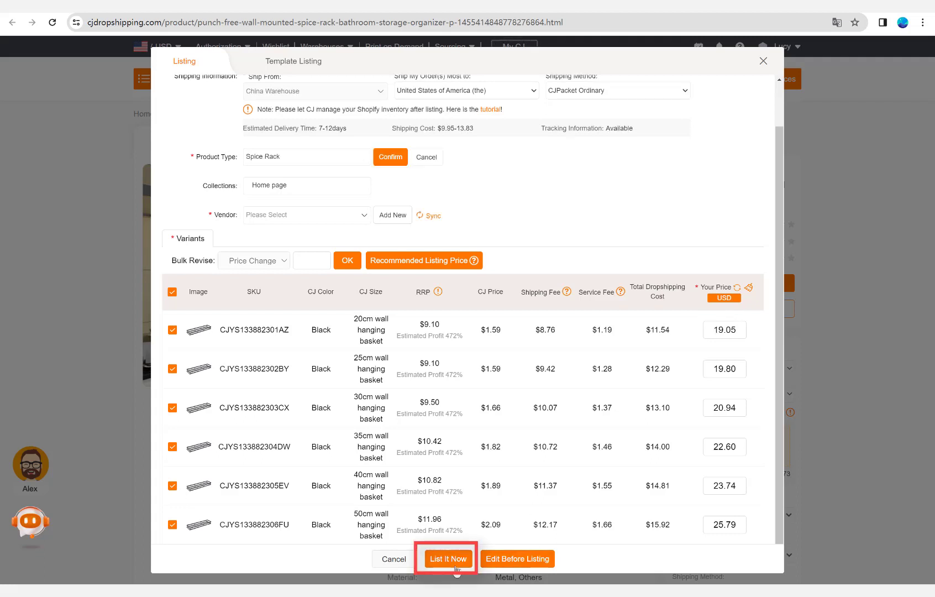
click(452, 567)
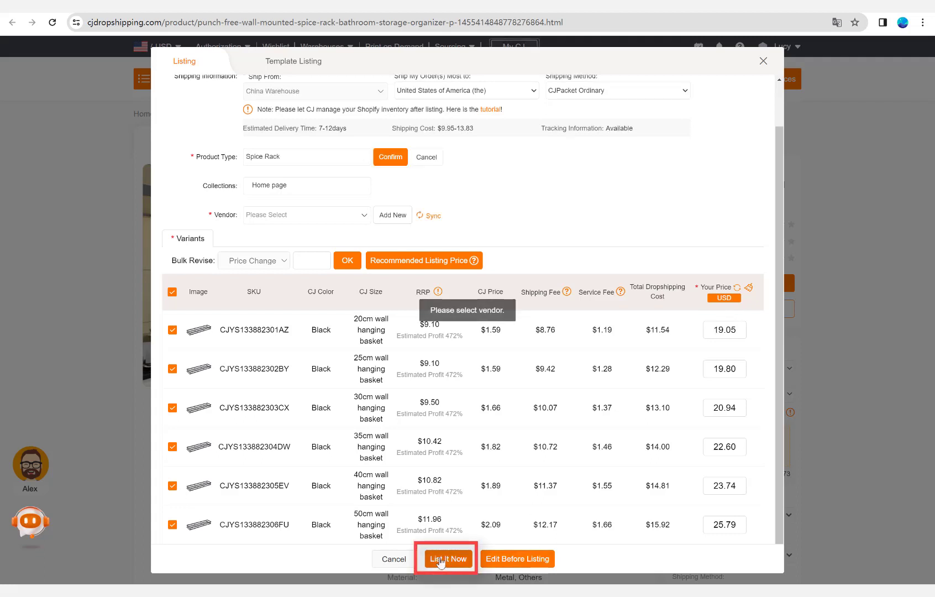
Enter Spice Organizer as a new vendor and list the product to the store.
click(271, 216)
click(392, 215)
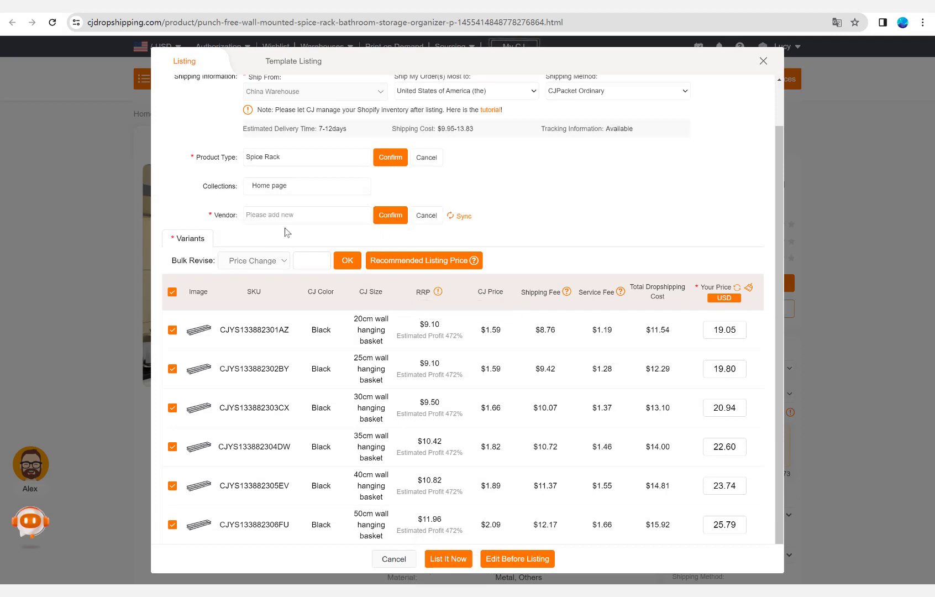
click(281, 216)
text(Spice Organizer)
click(458, 559)
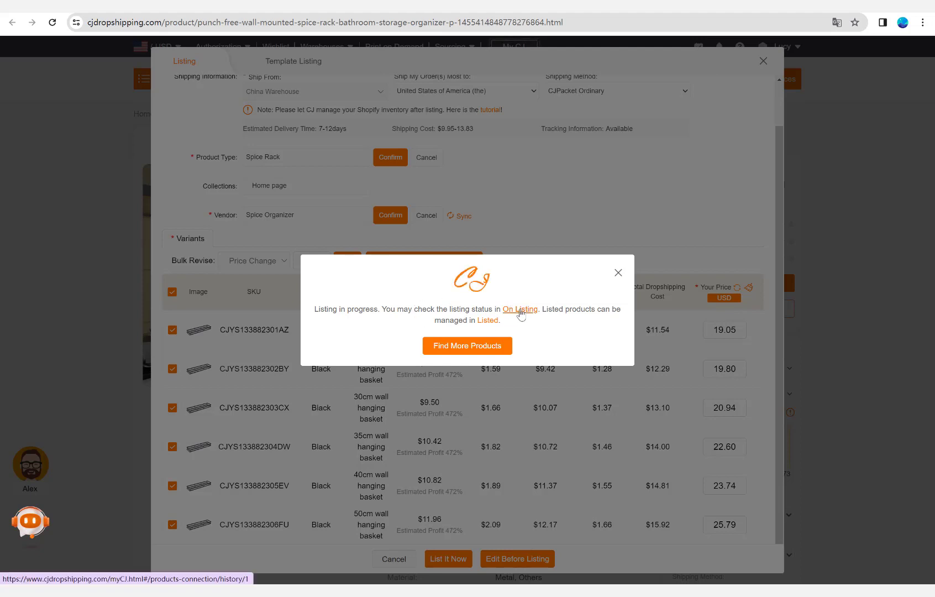
Check the product's status under On Listing, dismiss the how-to-list video, and open the Listed products.
click(520, 310)
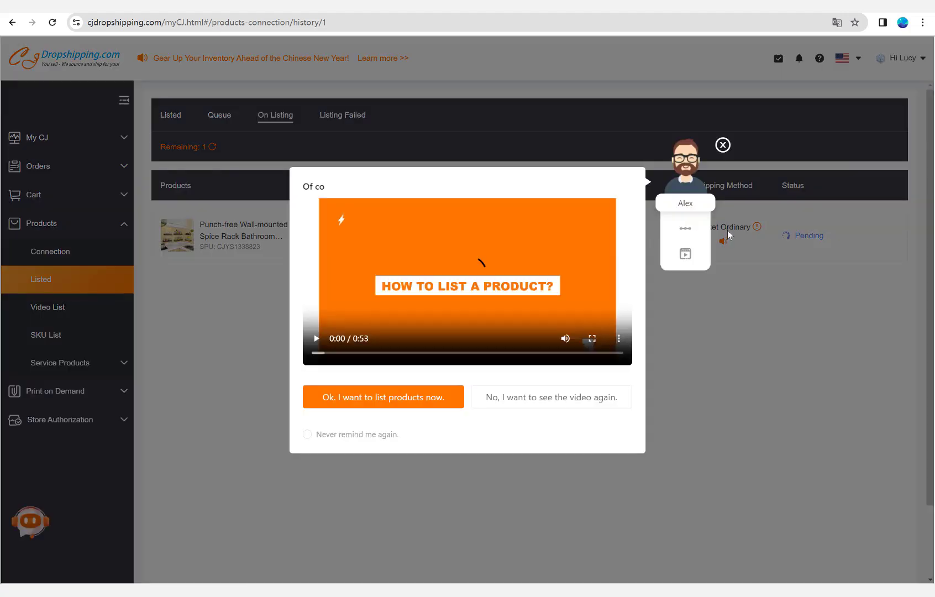
click(724, 144)
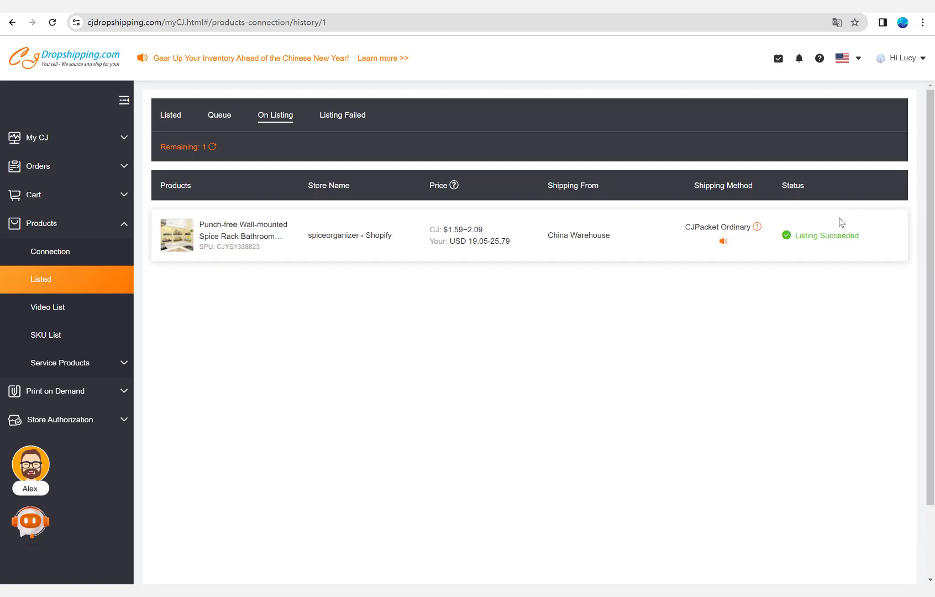
click(176, 126)
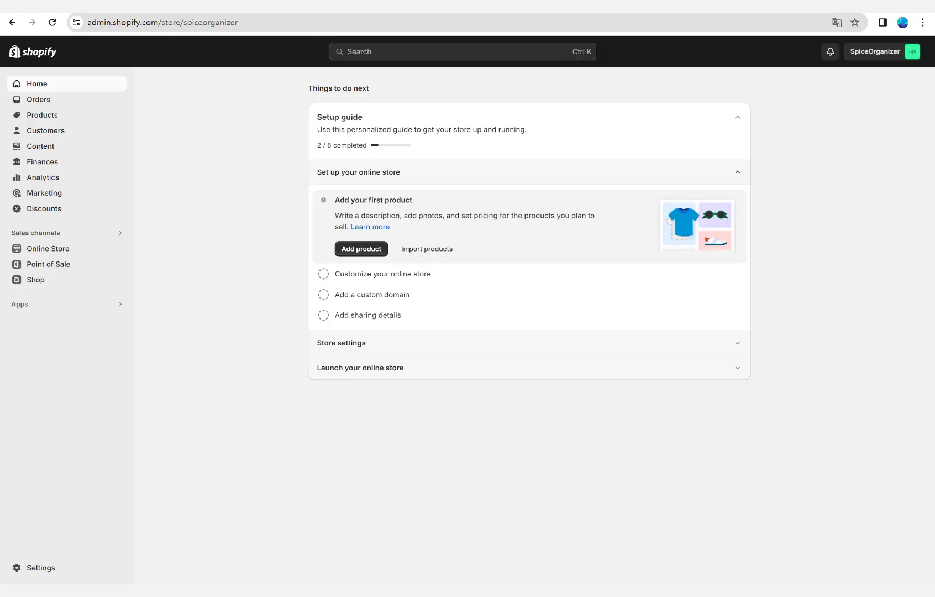
In the Shopify admin, open the Punch-free Wall-mounted Spice Rack product and review its description, media, variants and product organization.
click(35, 115)
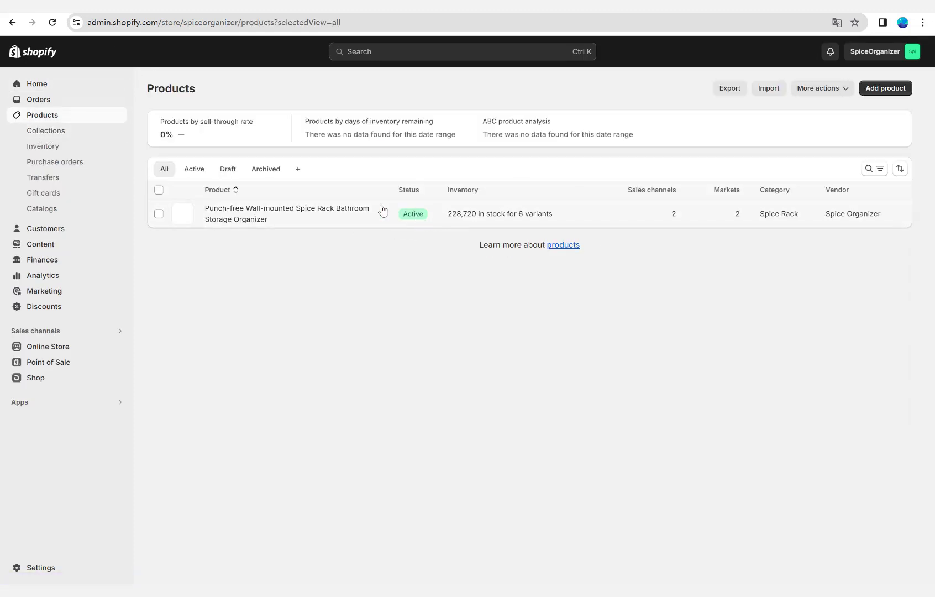
click(225, 216)
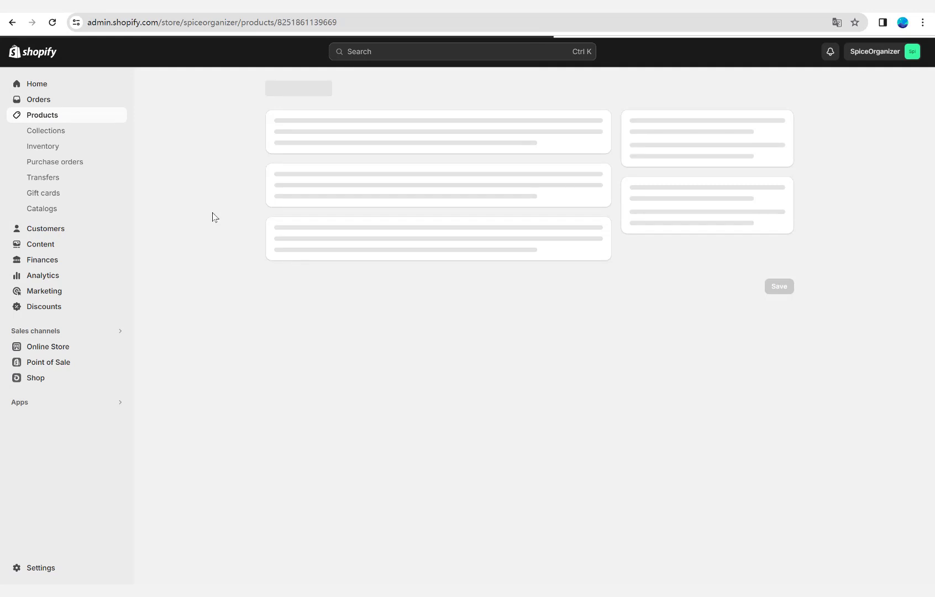
scroll(345, 189, down, 1)
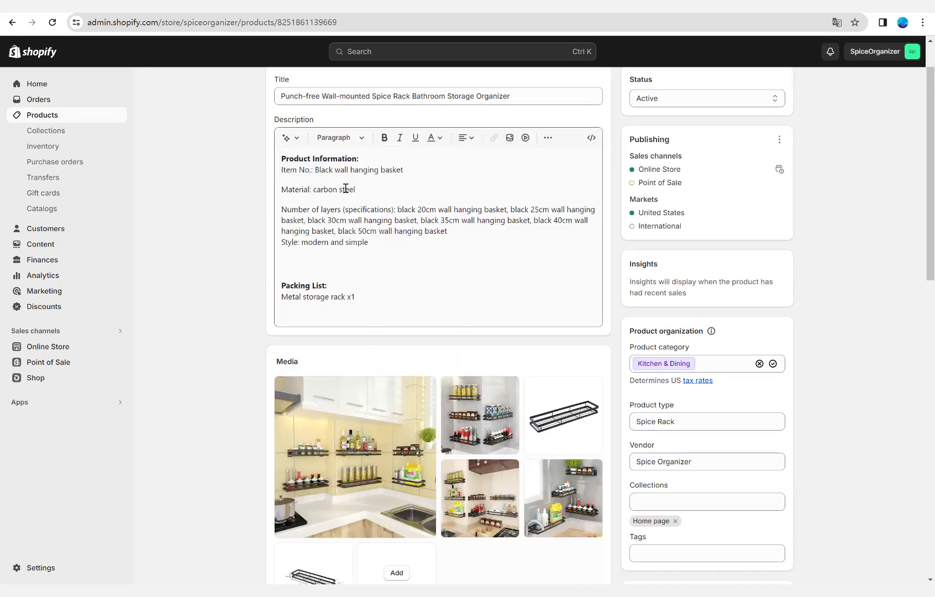
click(345, 189)
scroll(349, 269, down, 3)
scroll(477, 239, down, 1)
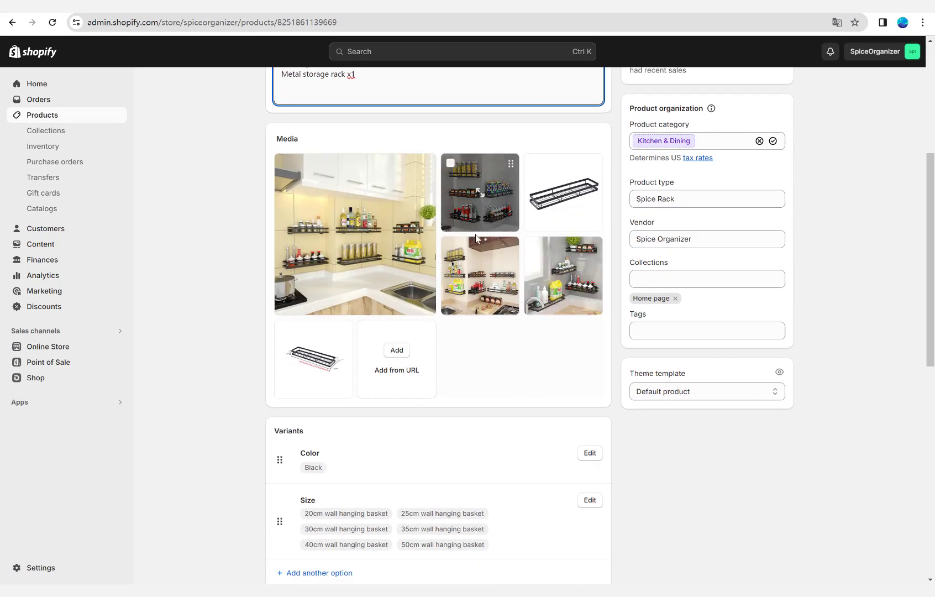
scroll(476, 239, down, 1)
scroll(679, 215, down, 1)
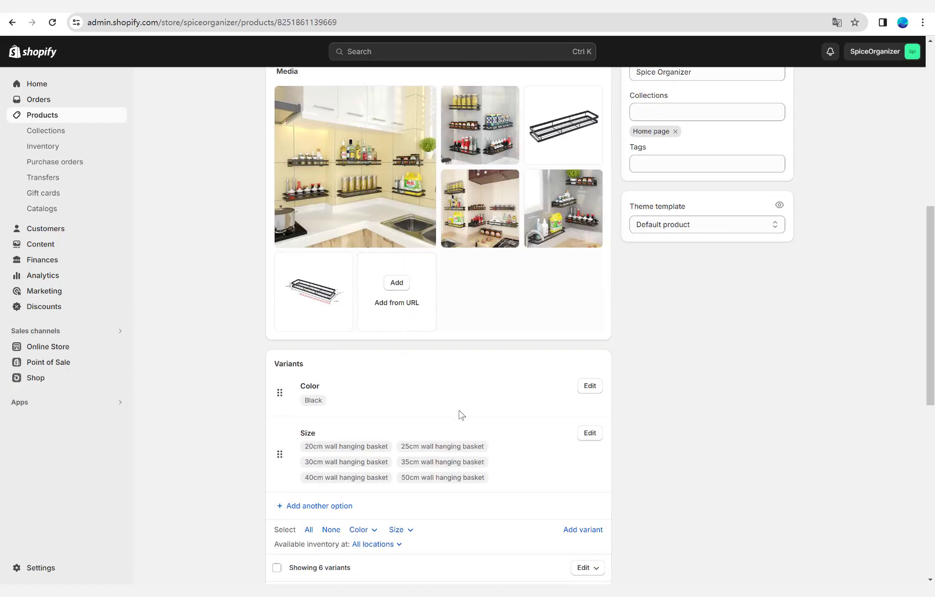
scroll(461, 415, down, 8)
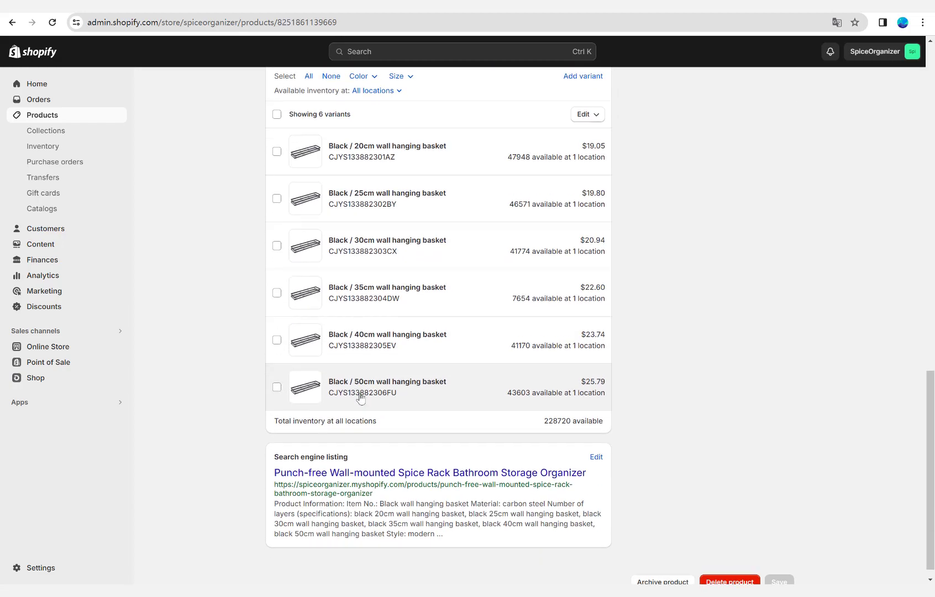
scroll(440, 351, up, 6)
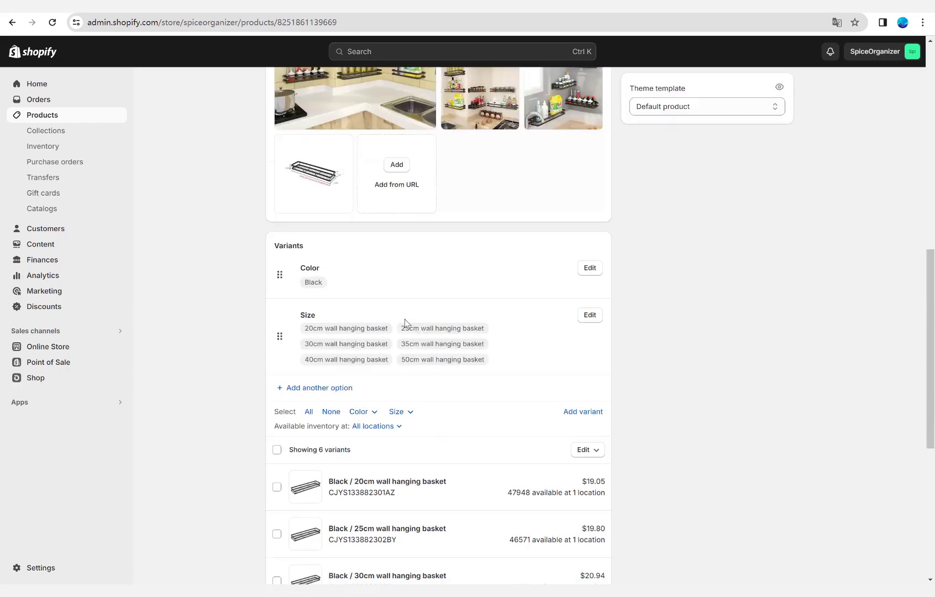
scroll(405, 319, up, 10)
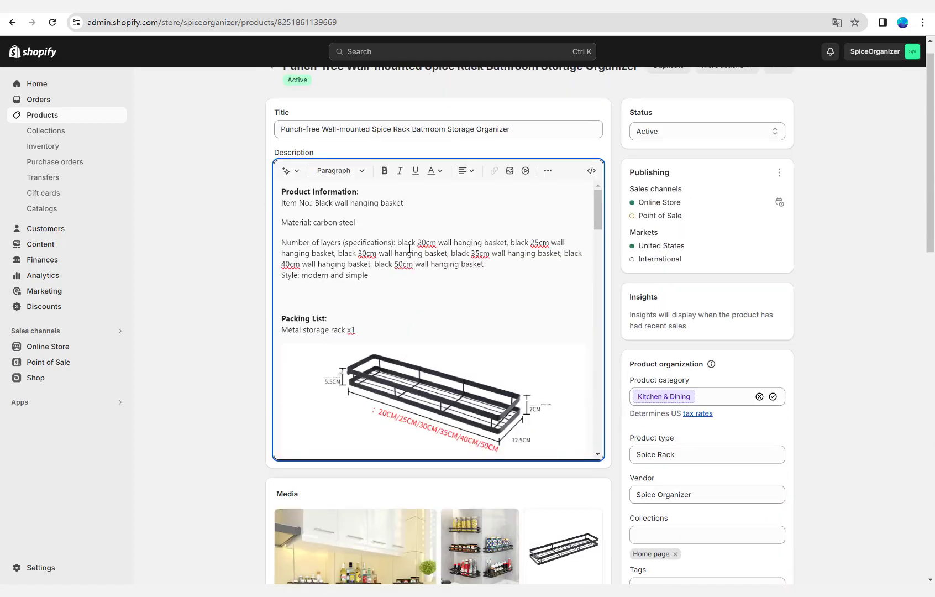
scroll(410, 249, down, 10)
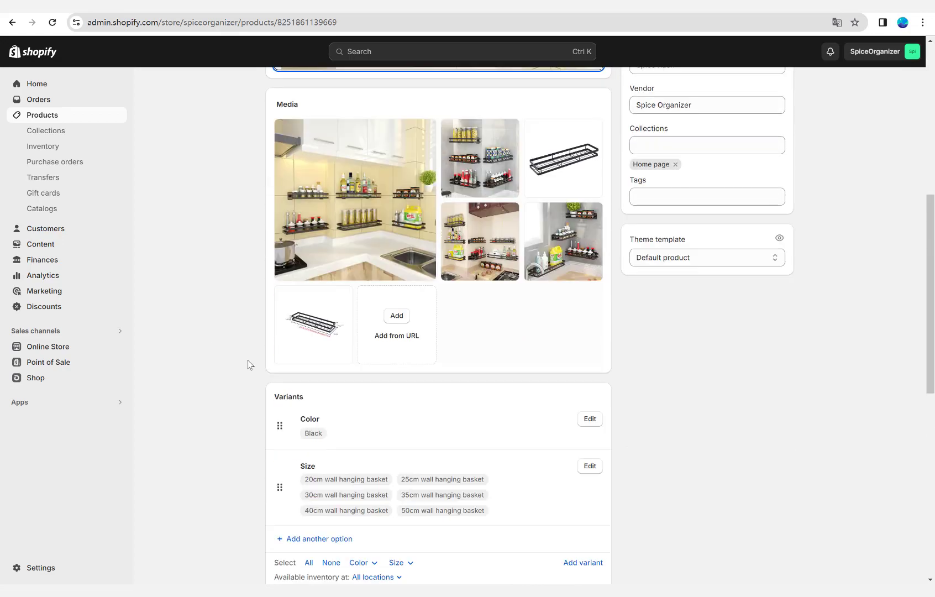
scroll(355, 309, up, 4)
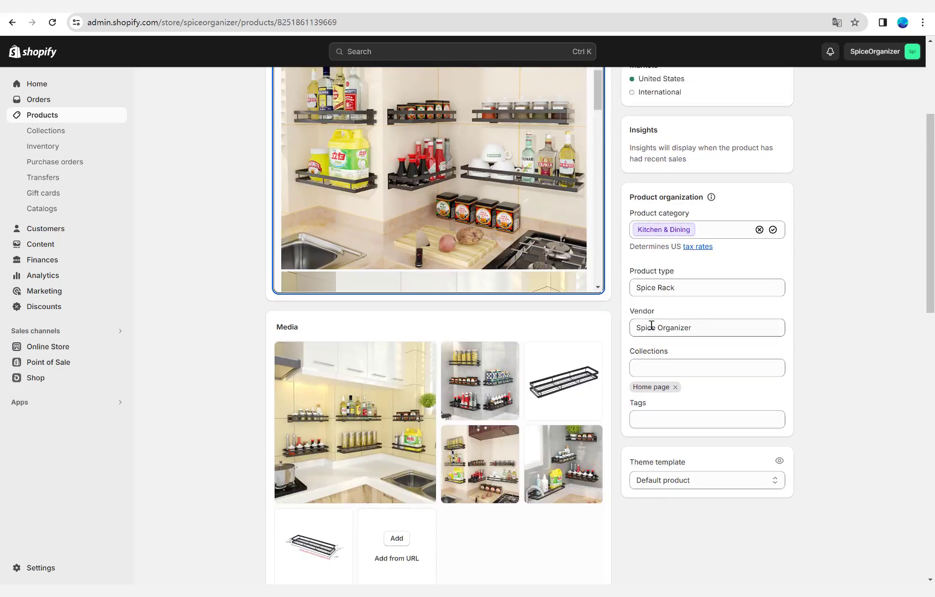
View the collections offered for the product, try to open the store's Collections page, and stay on the product page.
click(651, 360)
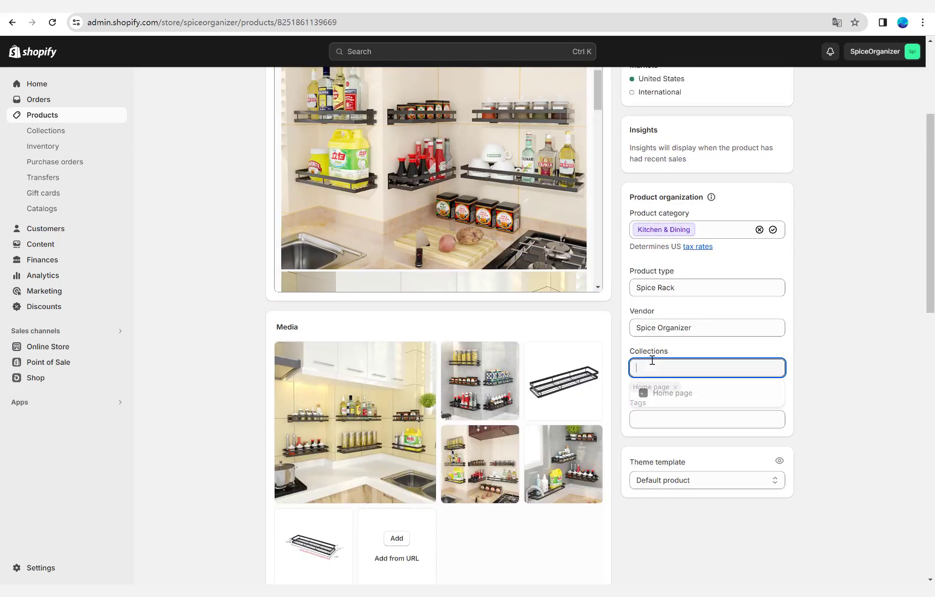
click(220, 301)
click(46, 131)
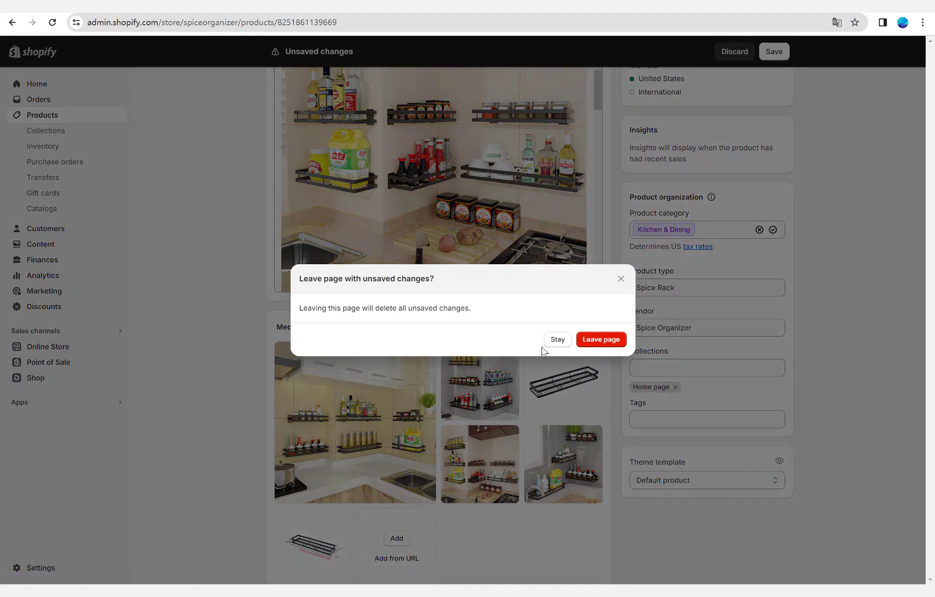
click(557, 339)
Review the description images and variant prices again, and open the details of the Black / 20cm wall hanging basket variant.
scroll(539, 337, up, 3)
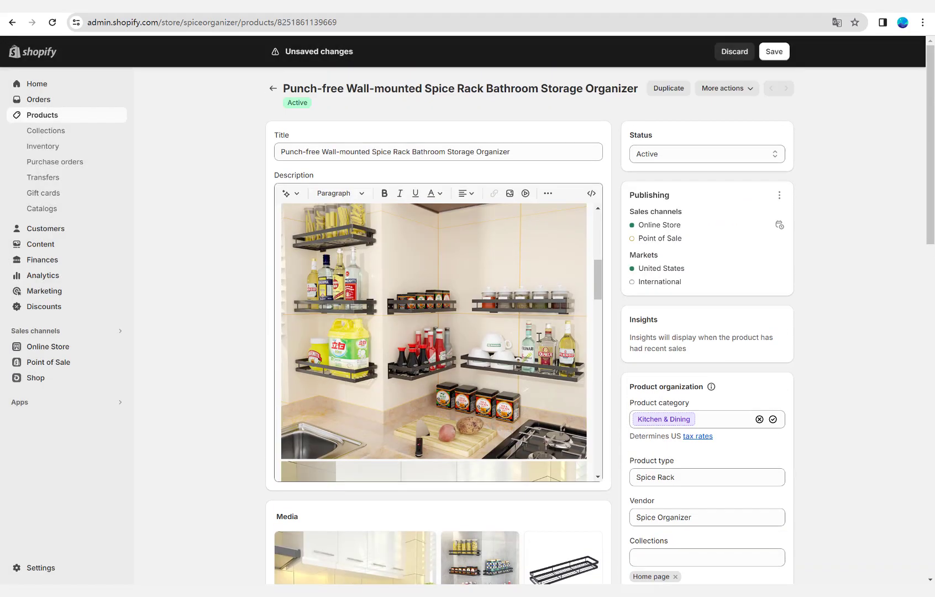
scroll(538, 338, down, 5)
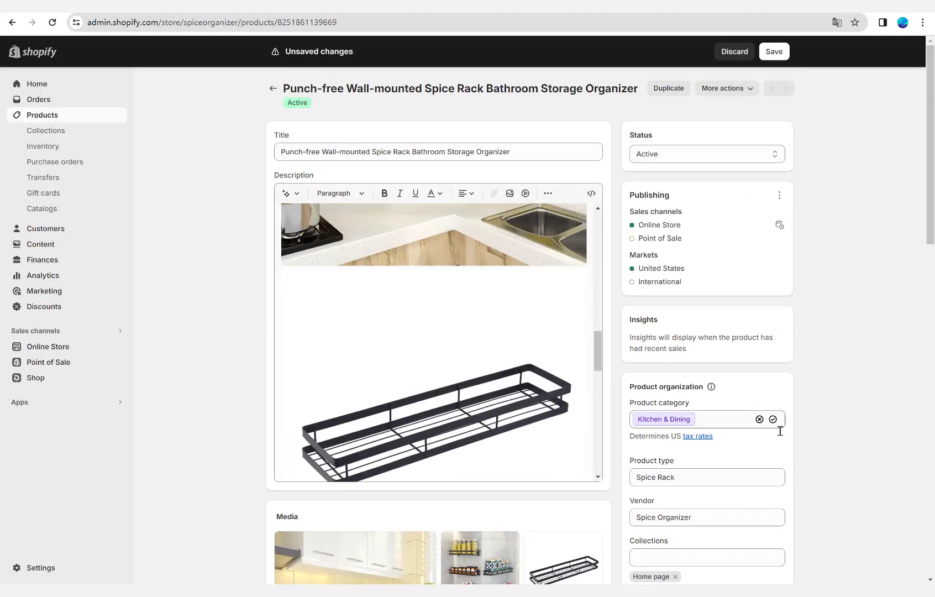
scroll(766, 423, down, 7)
scroll(626, 407, down, 6)
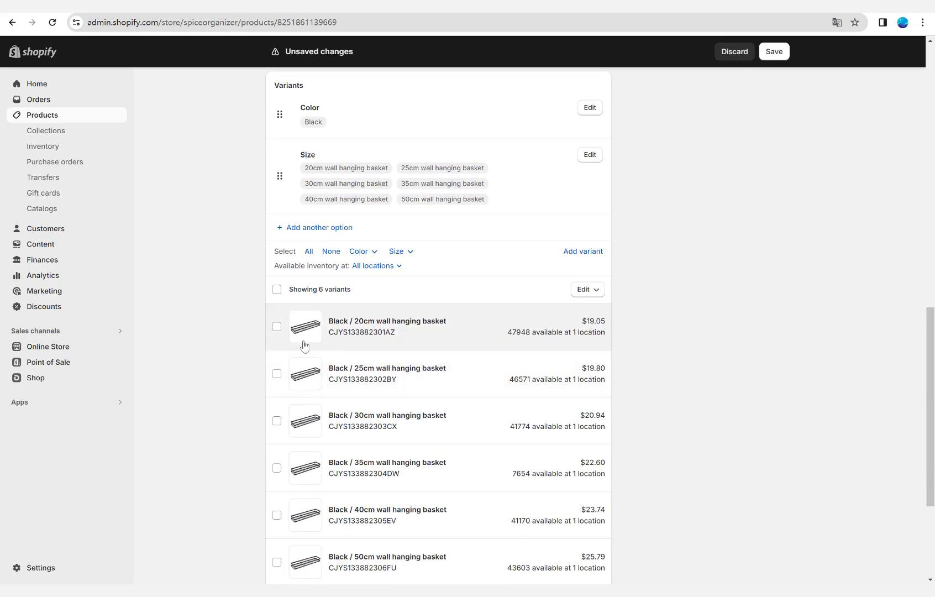
scroll(298, 348, down, 3)
scroll(292, 359, up, 5)
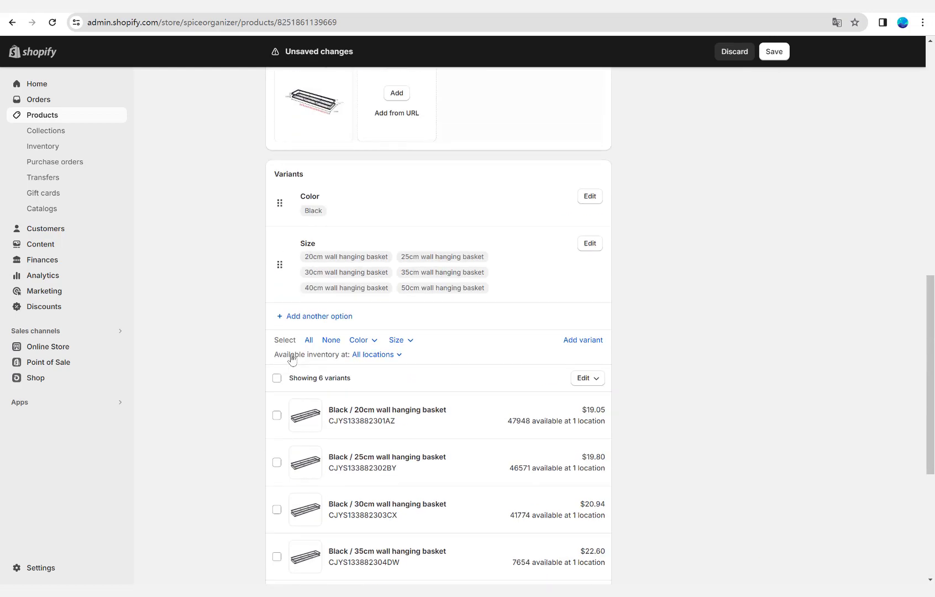
scroll(292, 358, down, 3)
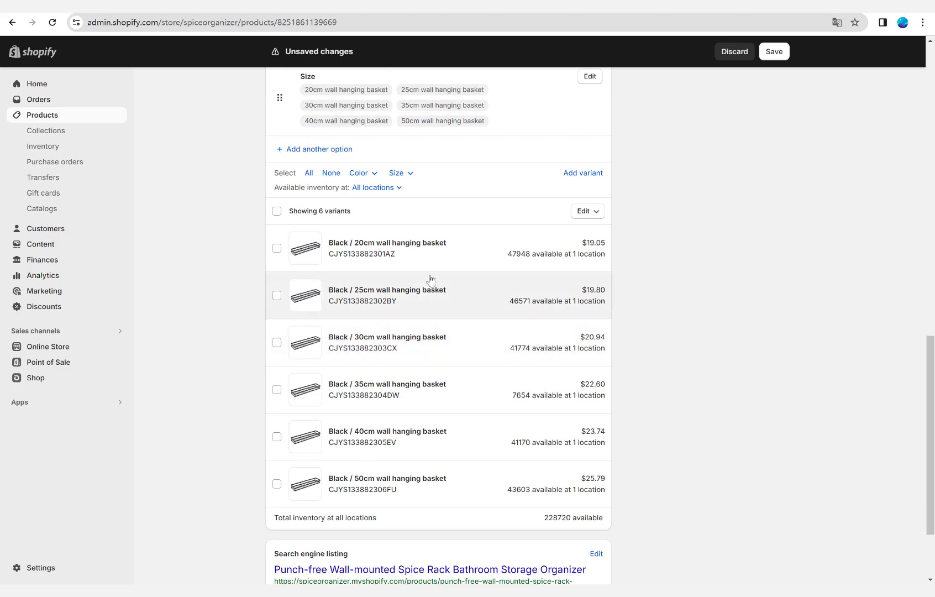
click(396, 256)
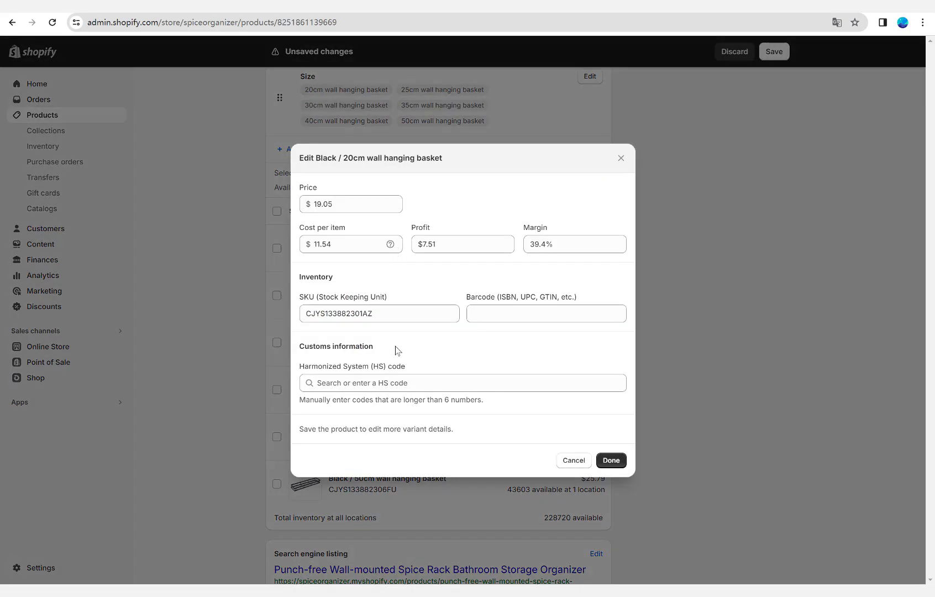
Close the 20cm variant's details without changes and review the variant list and product organization.
click(620, 158)
scroll(417, 371, down, 2)
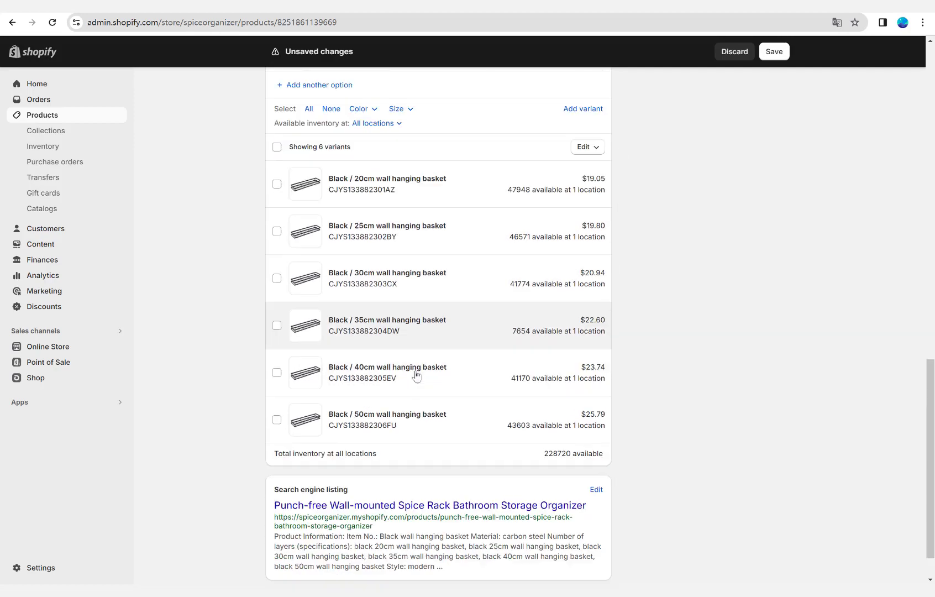
scroll(417, 368, up, 10)
scroll(651, 299, up, 3)
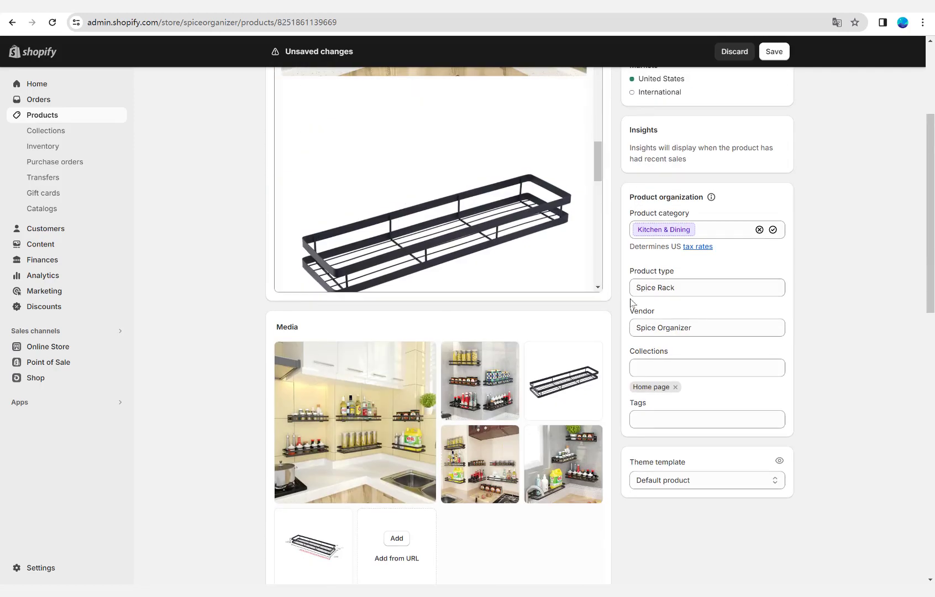
Open the product's search engine listing for editing and review its page title, meta description and URL handle.
scroll(630, 302, down, 13)
click(592, 441)
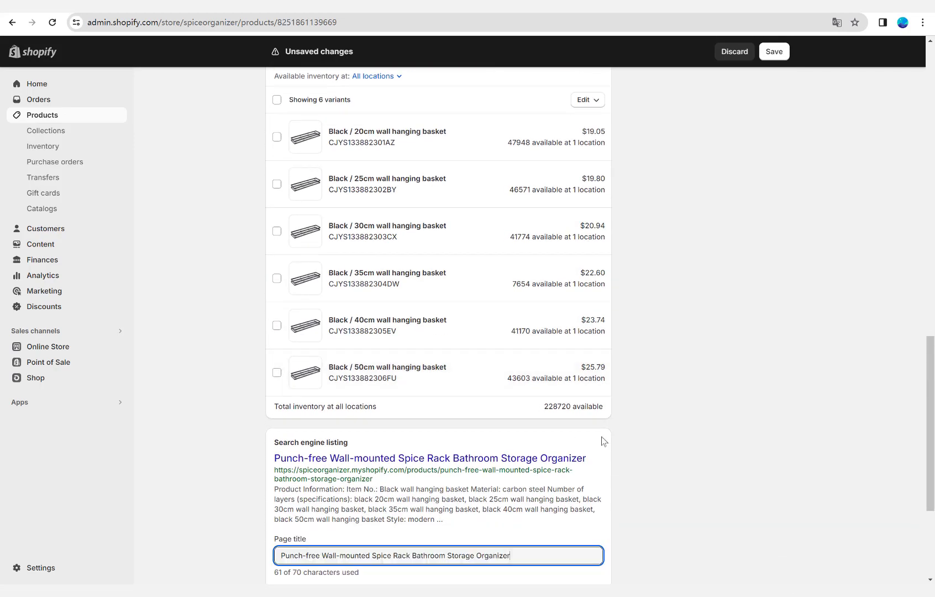
scroll(425, 453, down, 4)
click(378, 419)
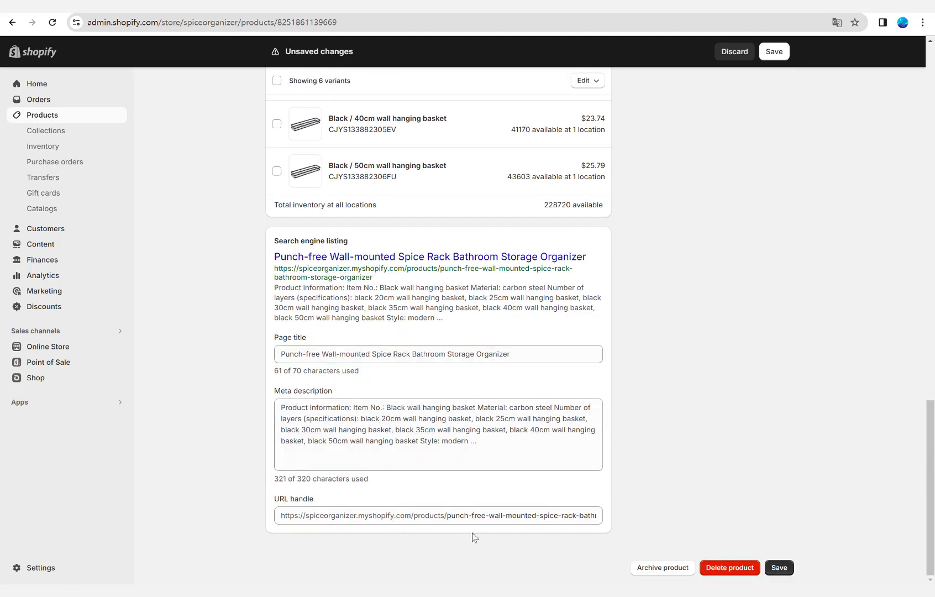
drag(530, 515, 548, 476)
click(549, 476)
scroll(553, 396, up, 15)
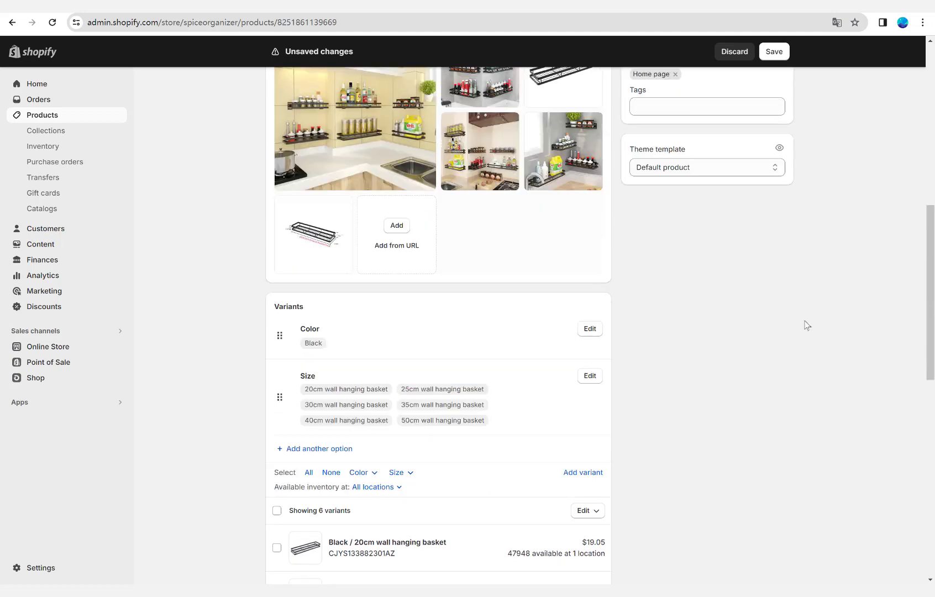
scroll(376, 272, up, 4)
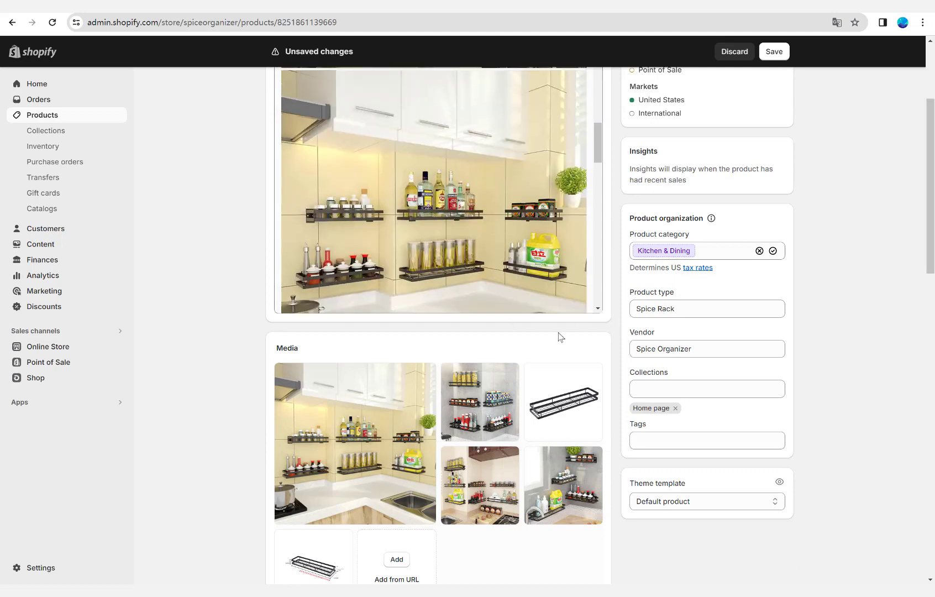
scroll(559, 334, up, 1)
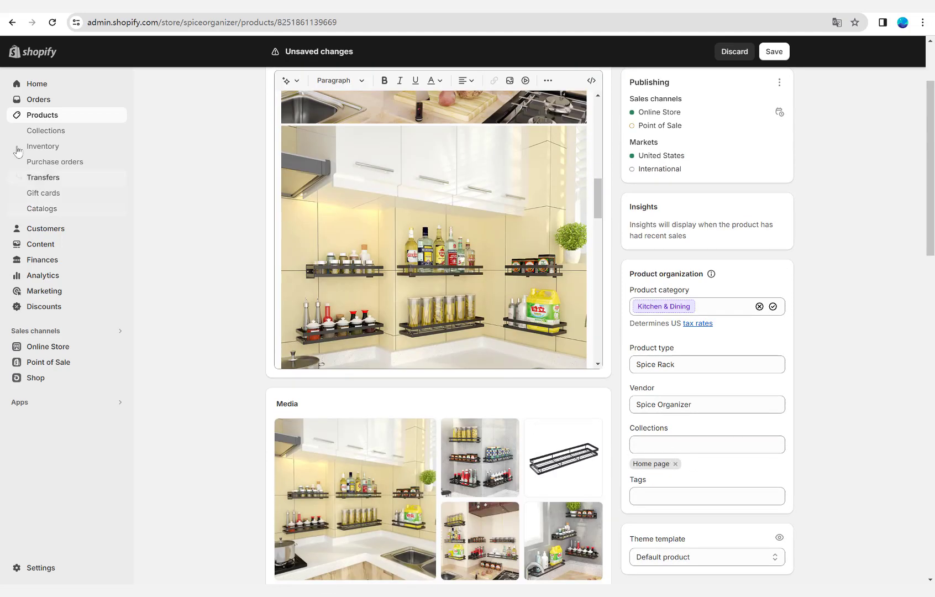
Leave the product page without saving and create a manual collection titled Spice Rack.
click(45, 131)
click(601, 339)
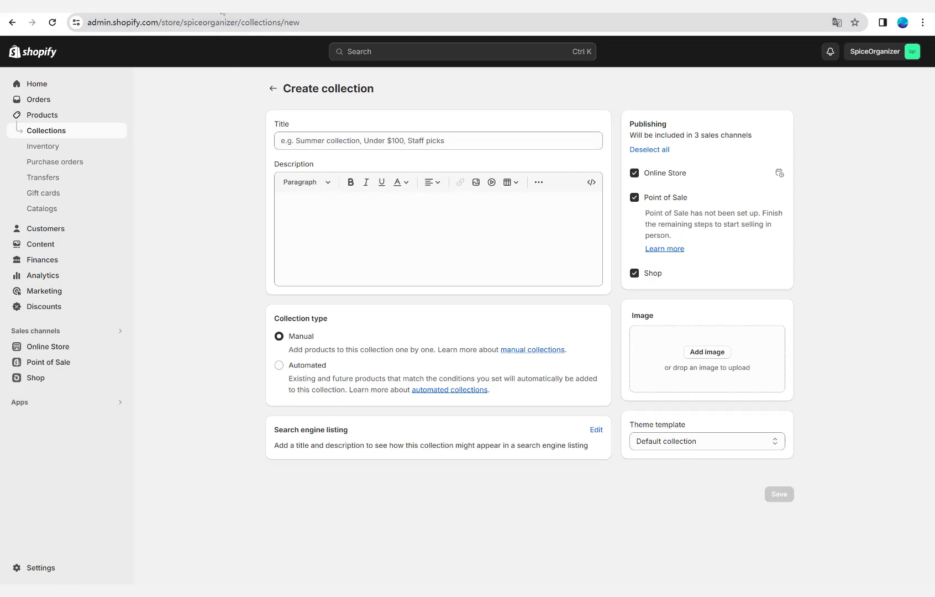
click(332, 141)
text(Spice Rack)
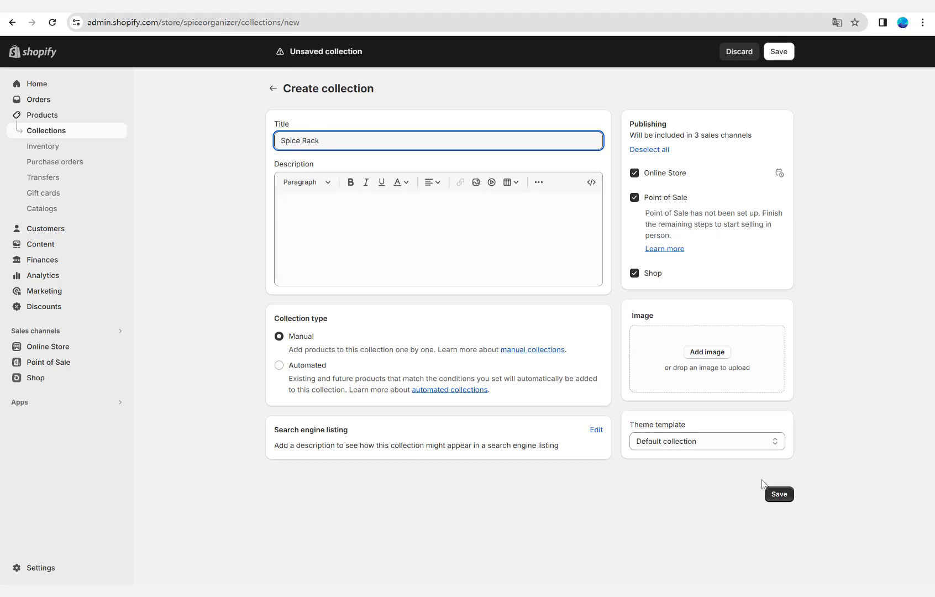
click(778, 497)
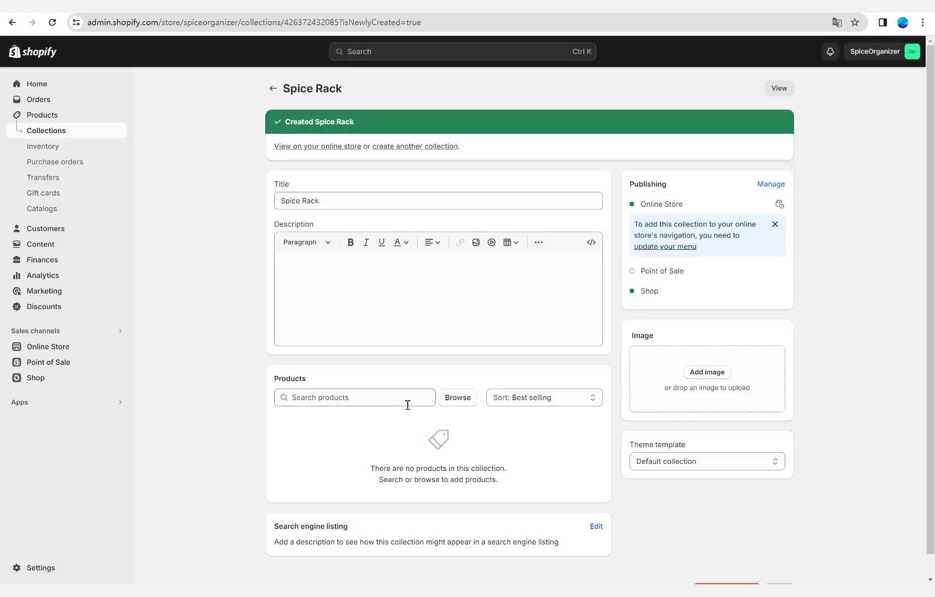
Add the Punch-free Wall-mounted Spice Rack product to the Spice Rack collection and return to the collections list.
click(444, 400)
click(304, 201)
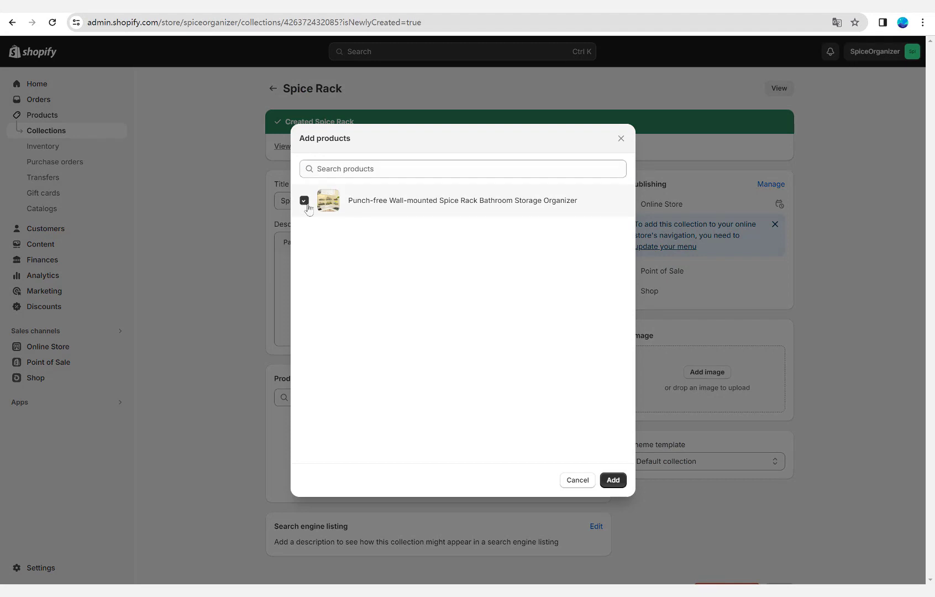
click(613, 479)
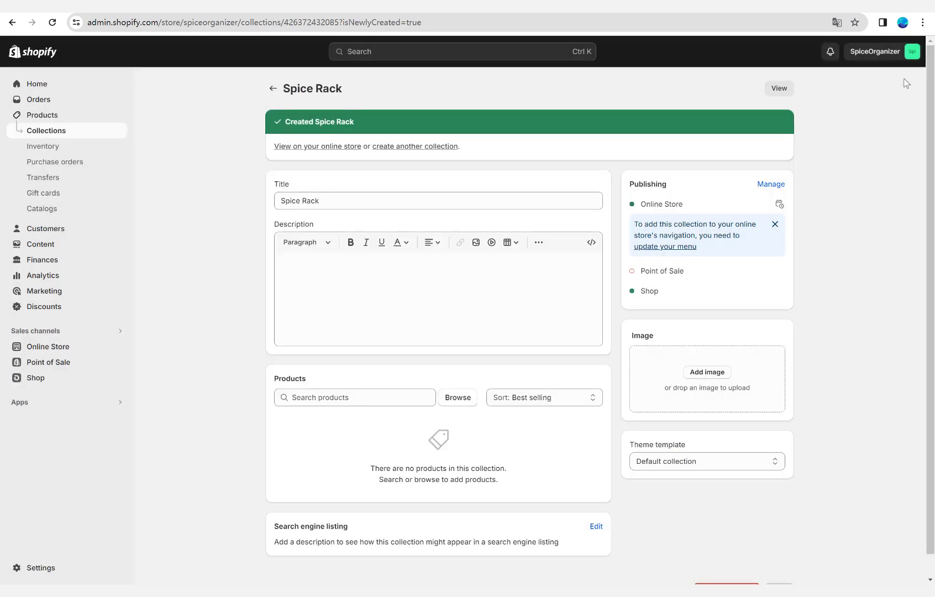
click(271, 89)
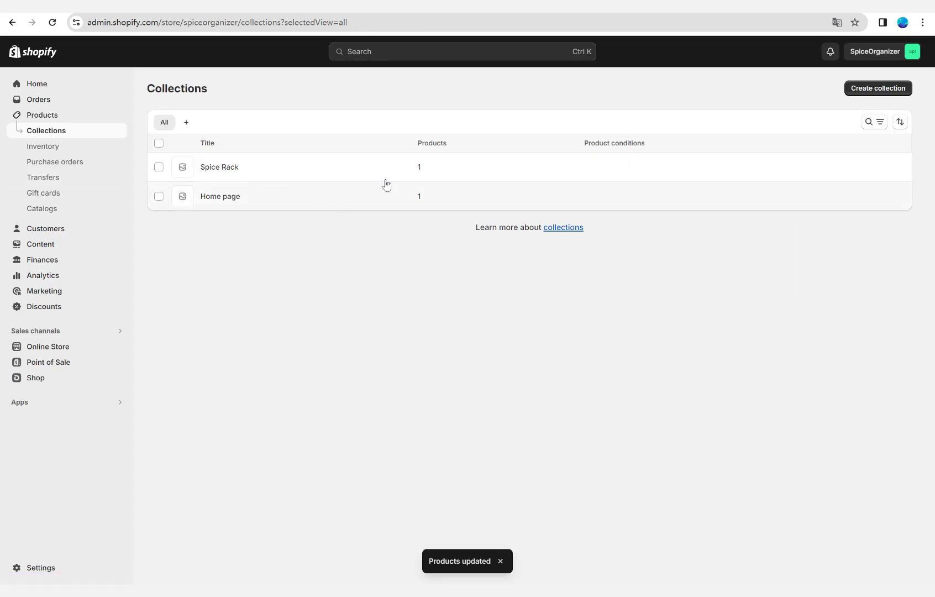
Start a new collection titled Spice Jars and set its collection type to Automated.
click(865, 91)
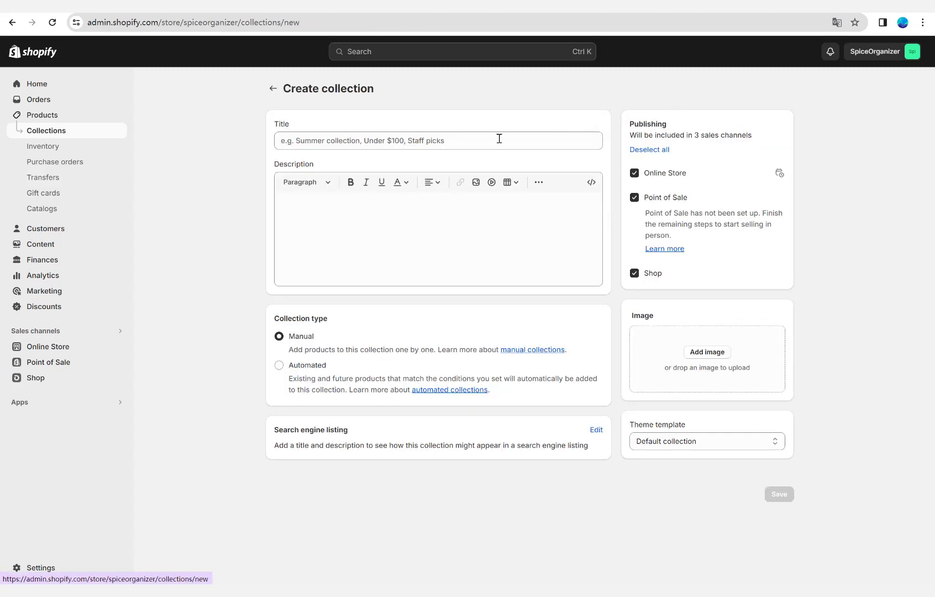
click(385, 144)
text(Spice Jars)
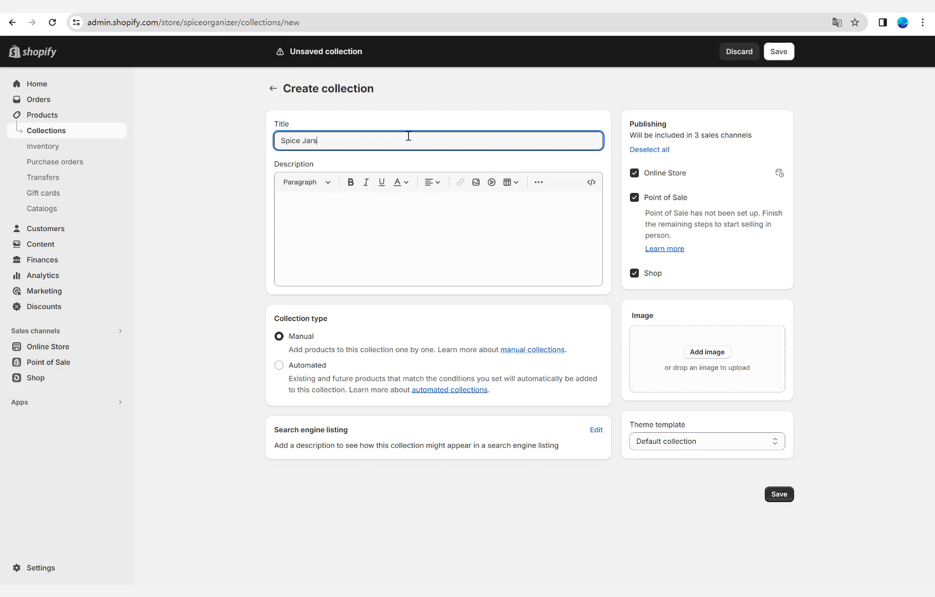
click(375, 255)
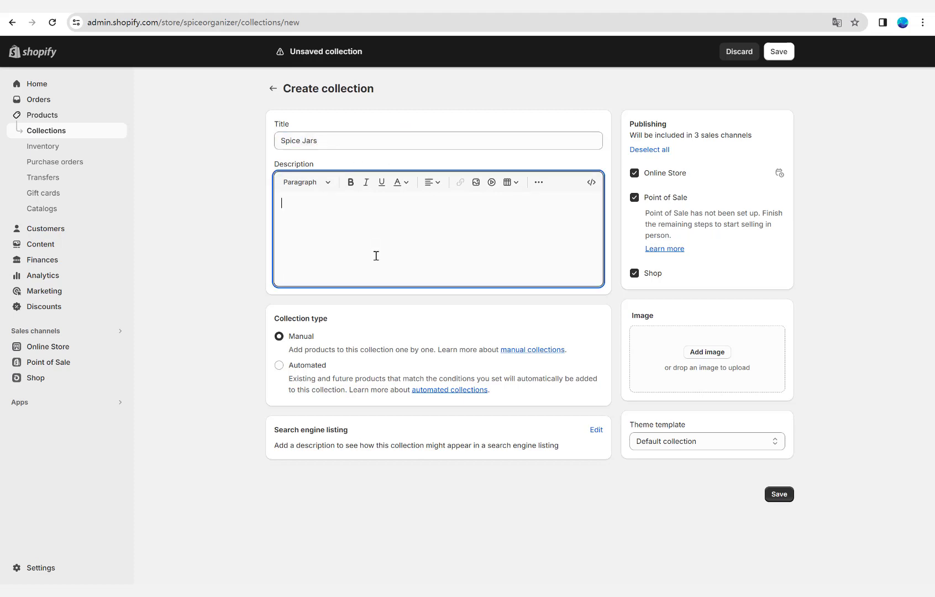
click(280, 366)
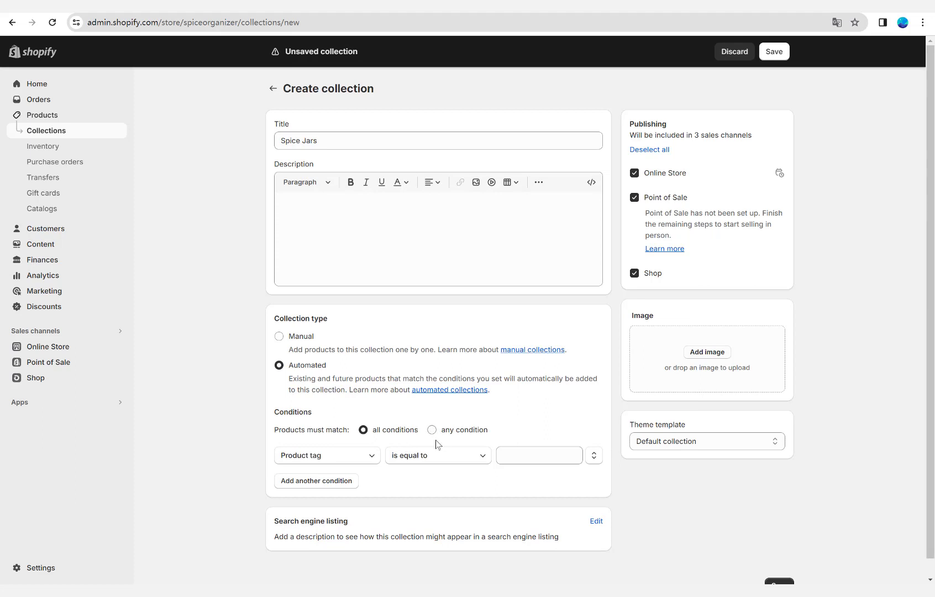
Set the collection's condition to Product title contains jar and save the collection.
click(336, 466)
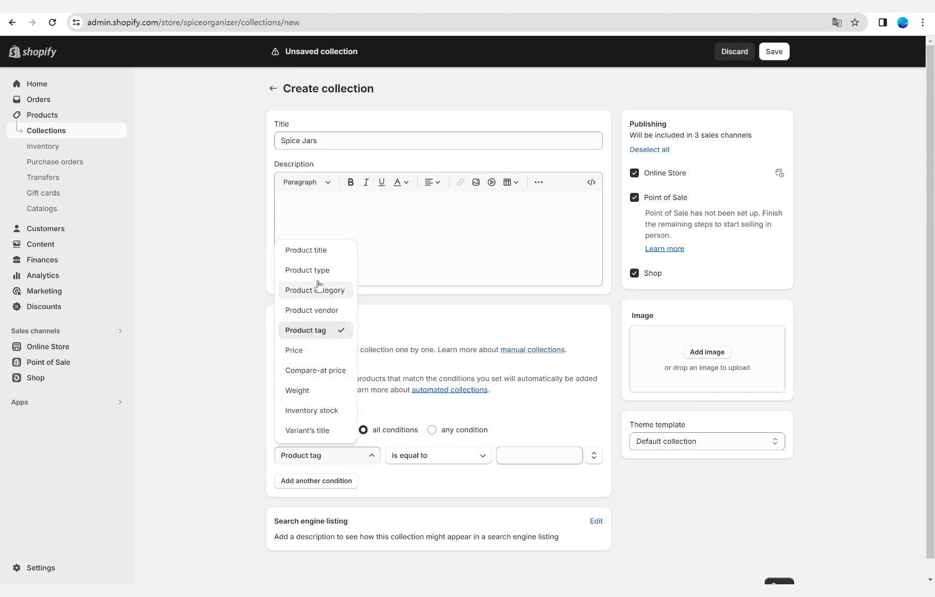
click(325, 250)
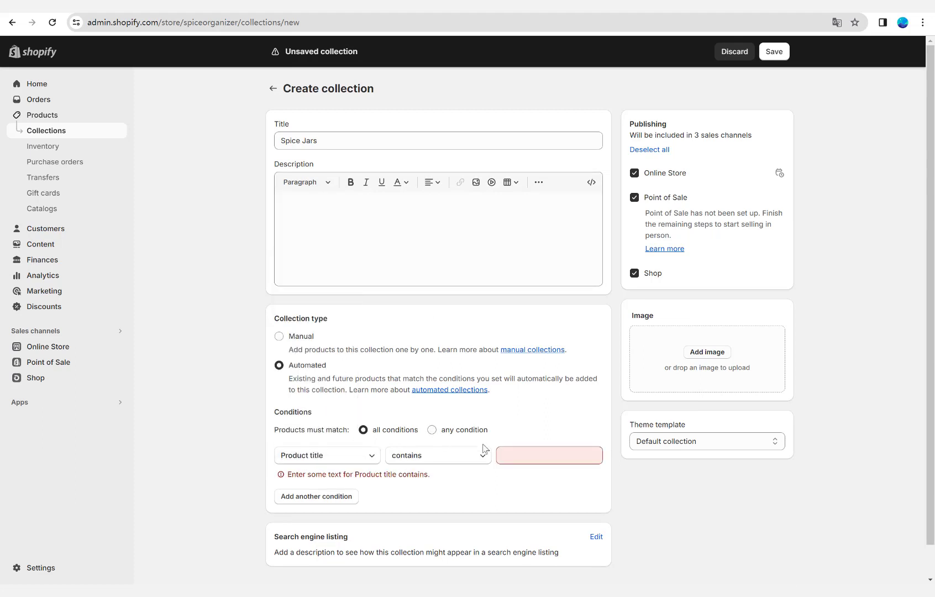
click(549, 463)
text(jar)
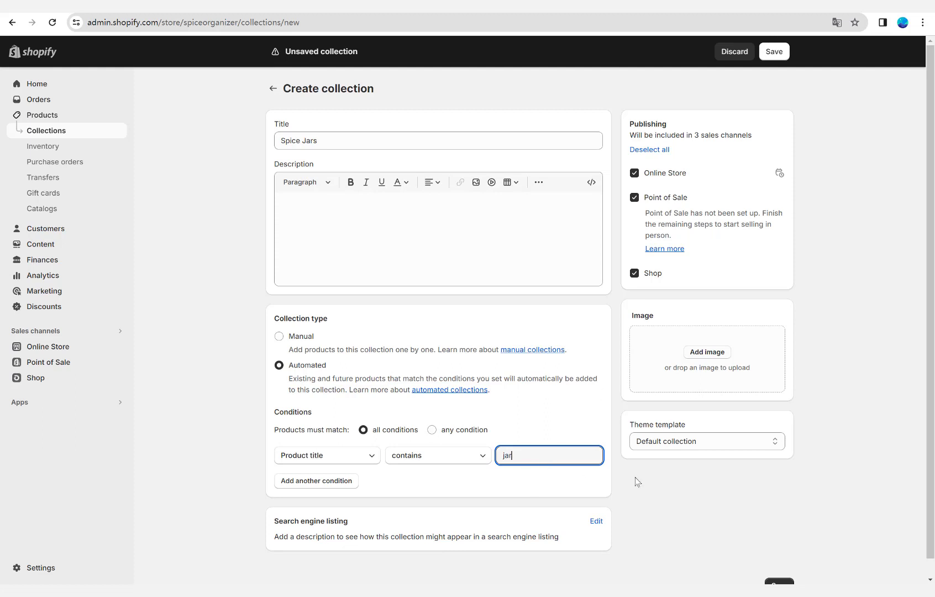
click(775, 52)
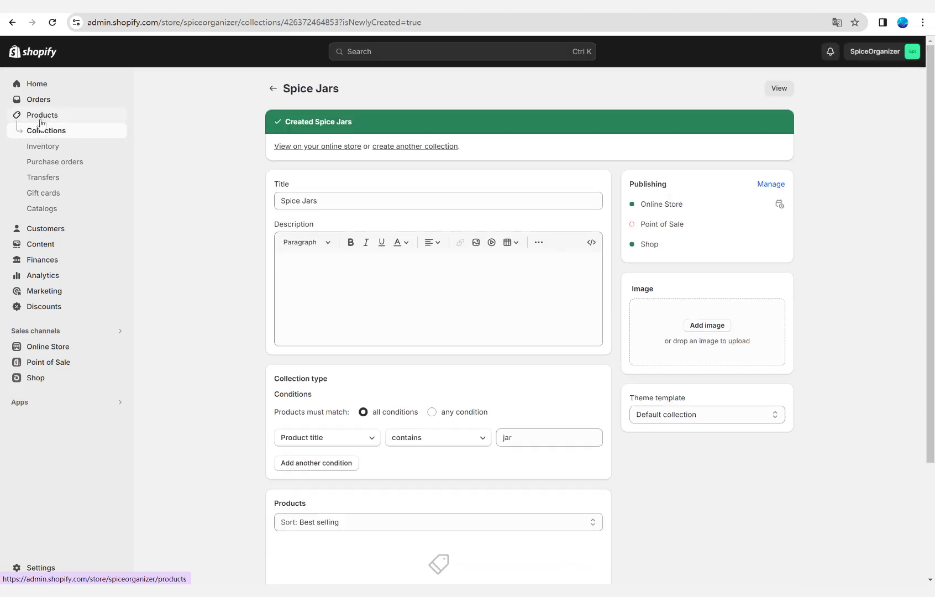
Open the admin's product list, then switch to the storefront, reload it and open the featured Punch-free Wall-mounted Spice Rack product.
click(42, 115)
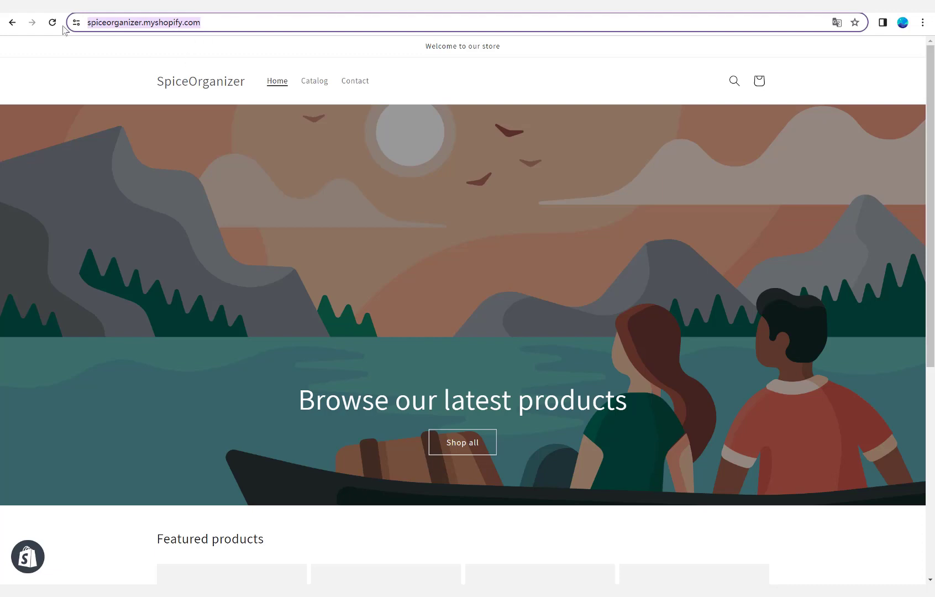
click(53, 25)
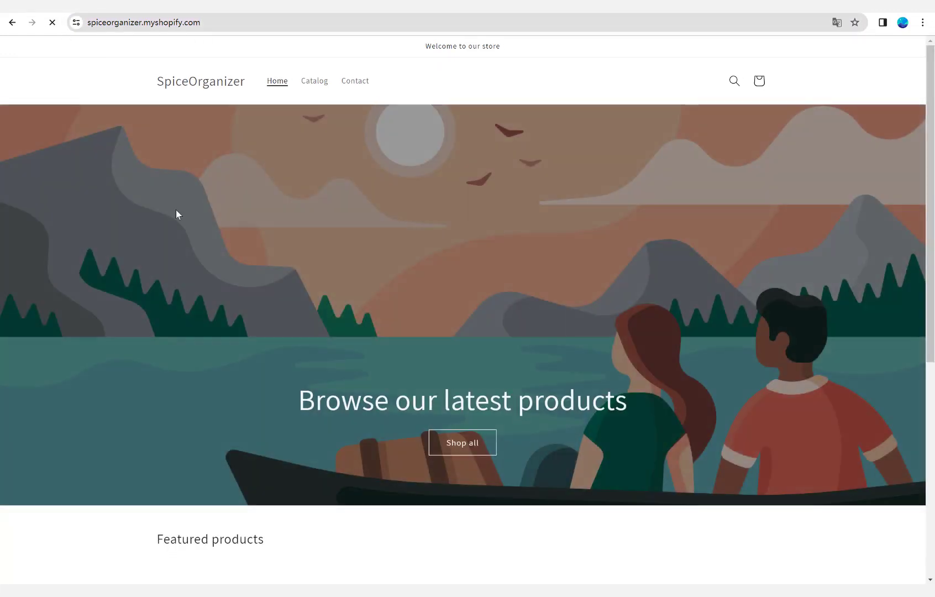
scroll(183, 232, down, 6)
click(206, 356)
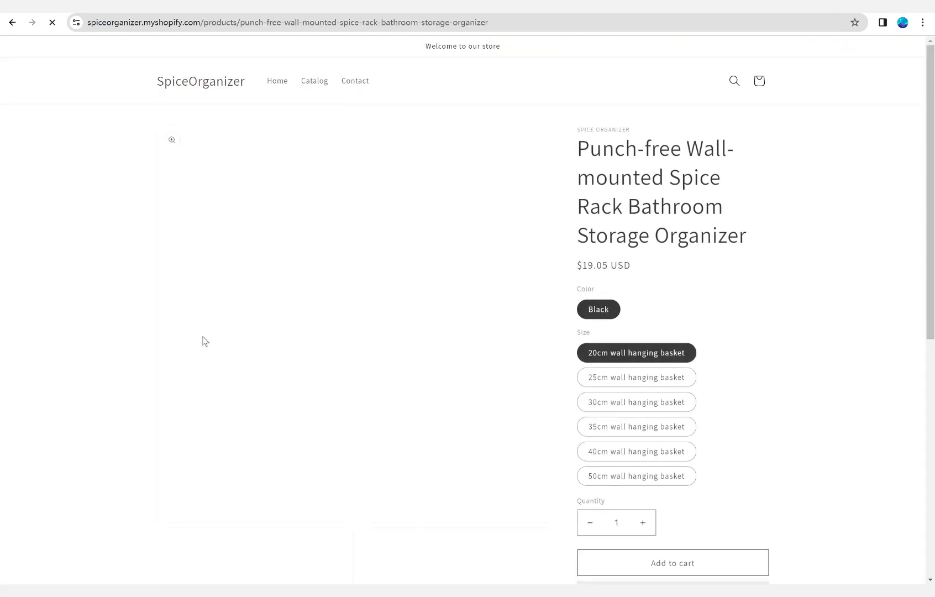
Review the product's storefront images and description, and try its different size options.
scroll(204, 327, down, 1)
scroll(204, 327, down, 3)
scroll(670, 309, up, 2)
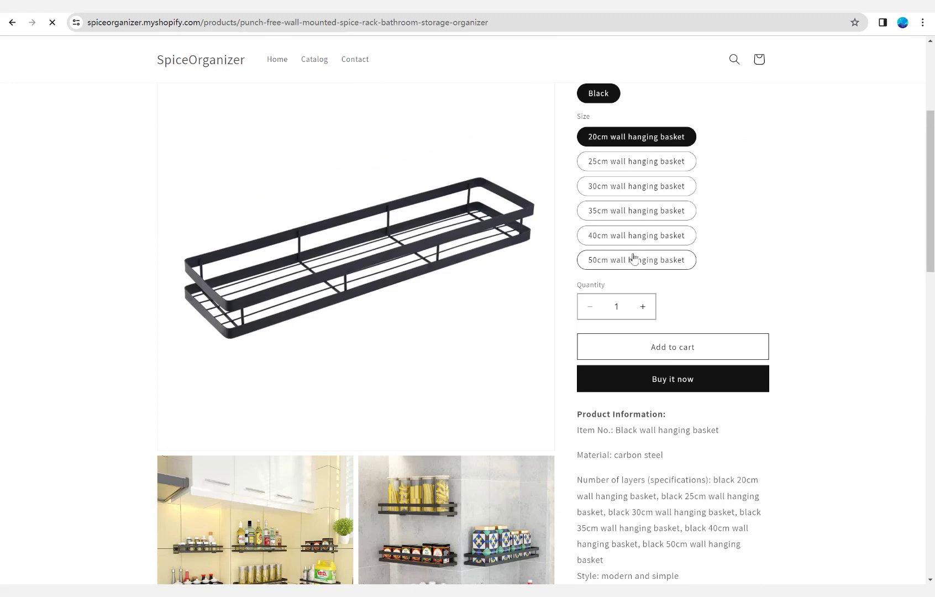
click(634, 258)
click(624, 209)
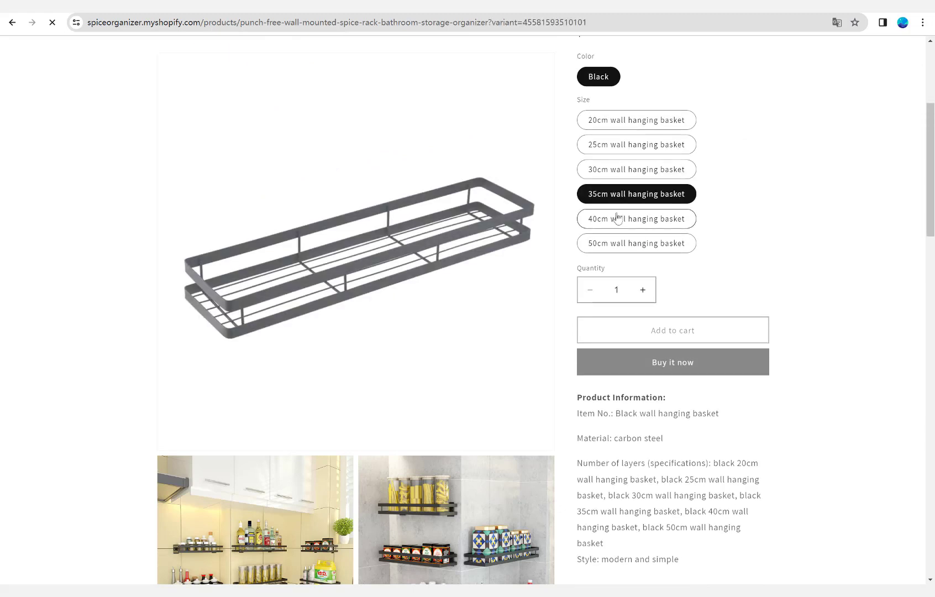
Add the Black / 30cm wall hanging basket variant to the cart and return to the storefront's home page.
click(622, 153)
scroll(598, 221, up, 3)
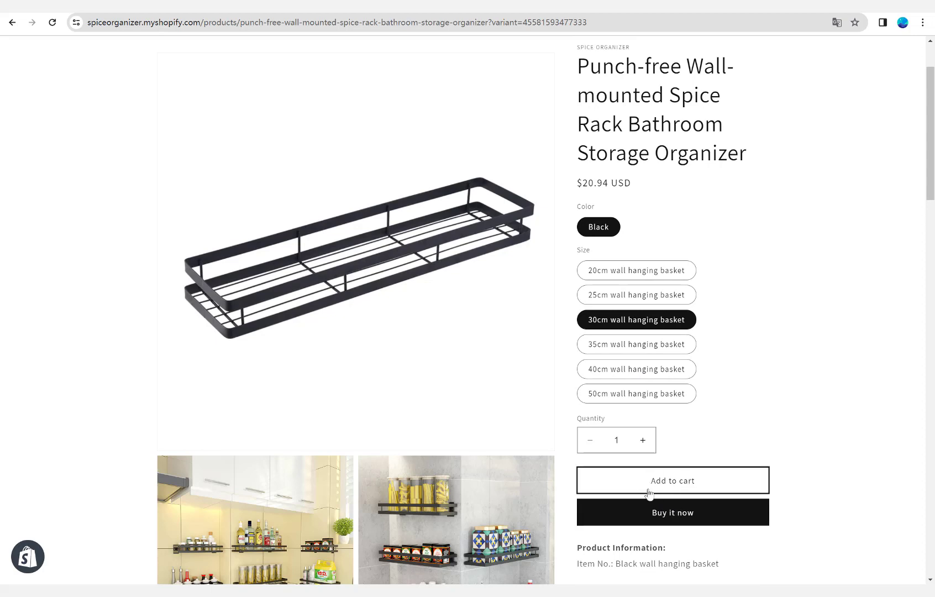
click(687, 469)
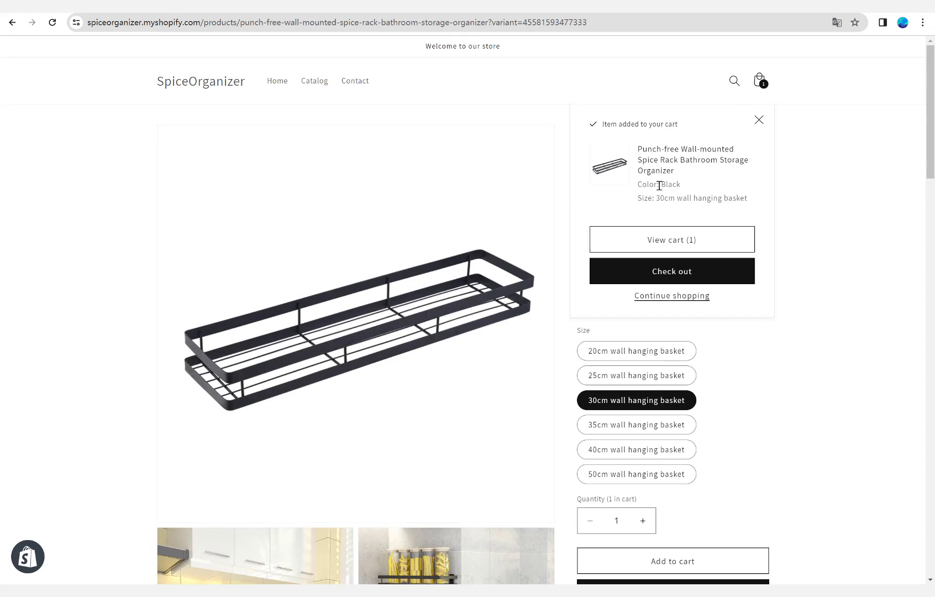
click(279, 84)
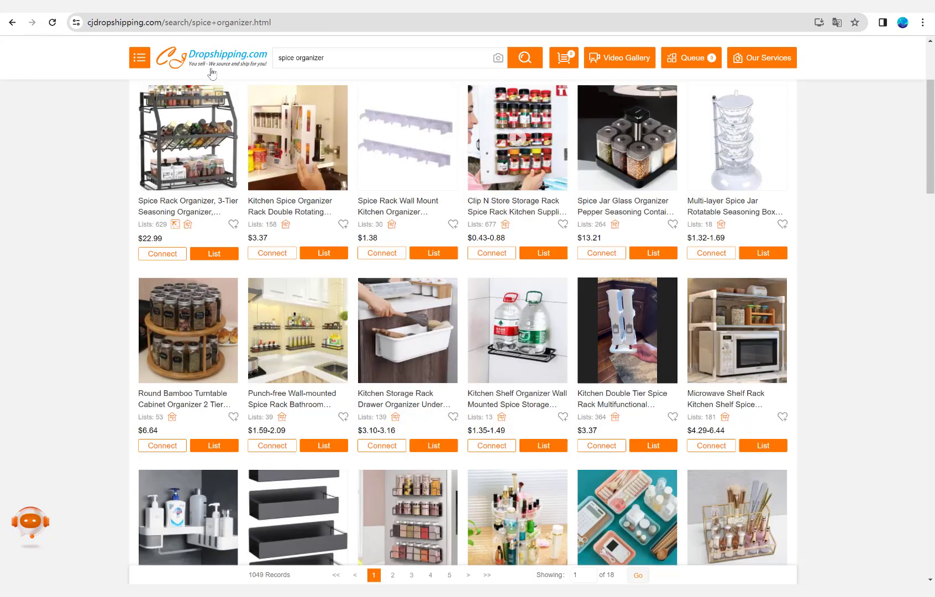
On CJdropshipping, open the listing form for the Clip N Store Storage Rack and choose the Spice Rack collection for the spiceorganizer store.
scroll(548, 302, up, 2)
scroll(548, 302, down, 2)
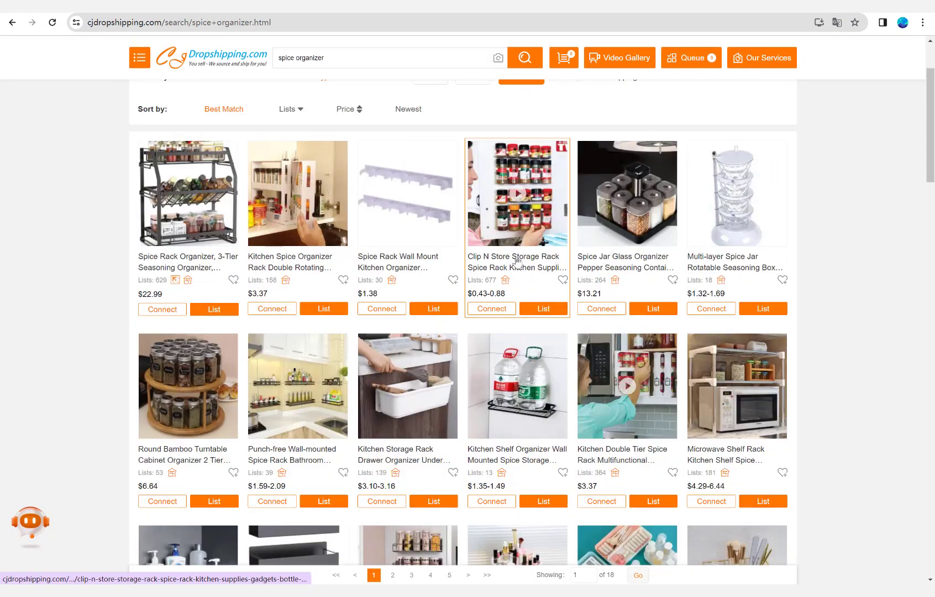
click(548, 302)
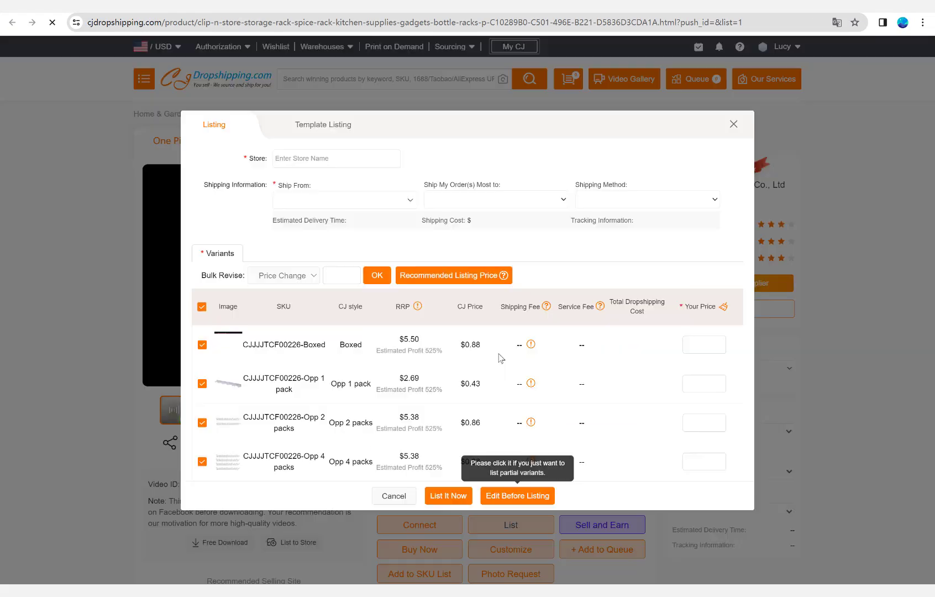
click(344, 248)
click(318, 281)
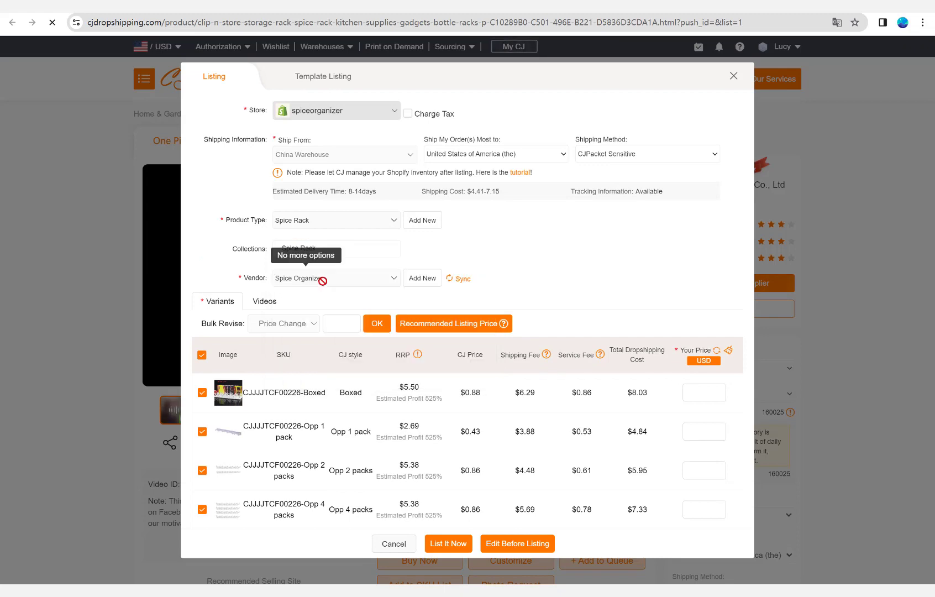
Apply the recommended listing prices to all variants of the storage rack and list it immediately.
click(481, 258)
click(453, 323)
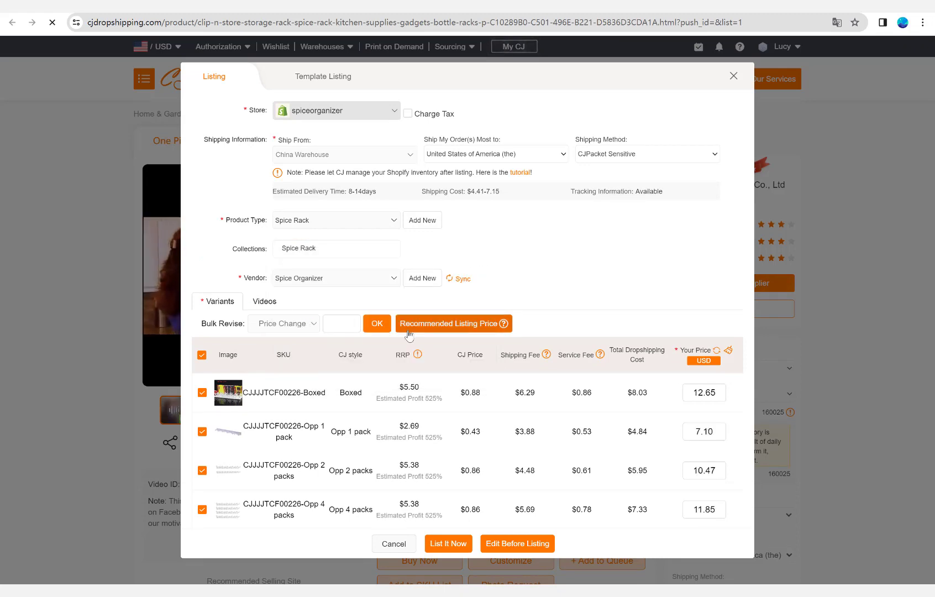
click(441, 549)
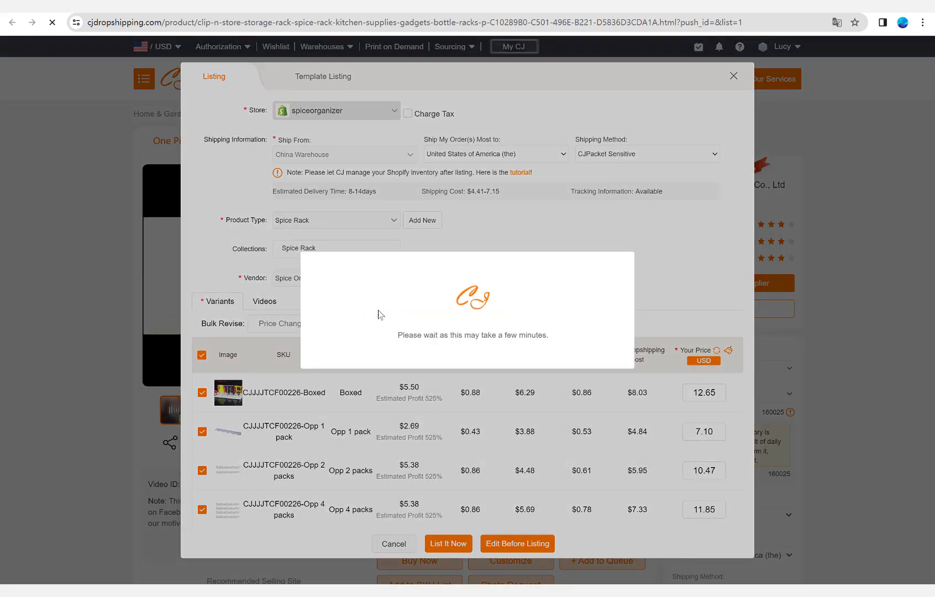
click(486, 347)
Open the listing form for the Household Storage Boxes plastic jars and add Spice Jars as their product type.
scroll(62, 308, down, 10)
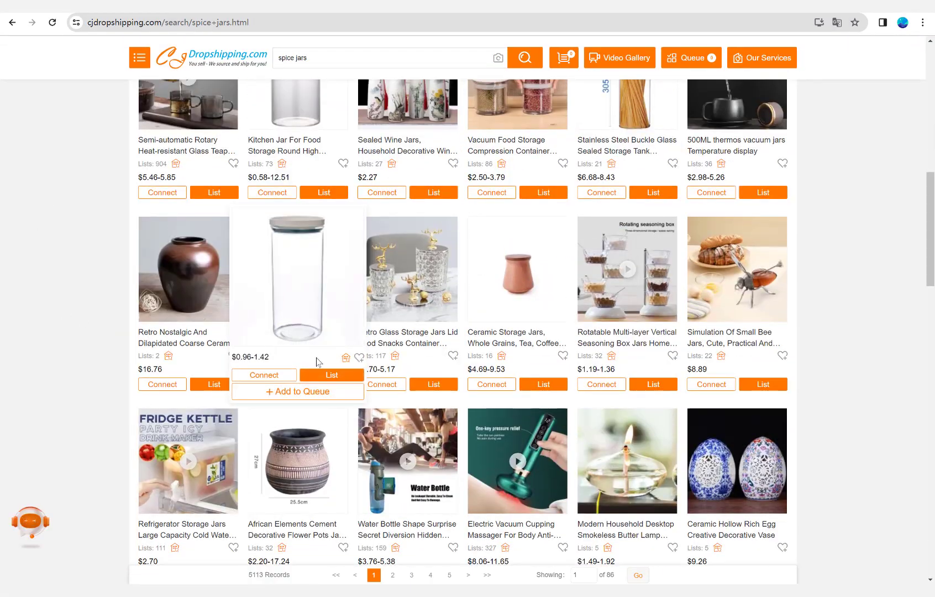
click(327, 375)
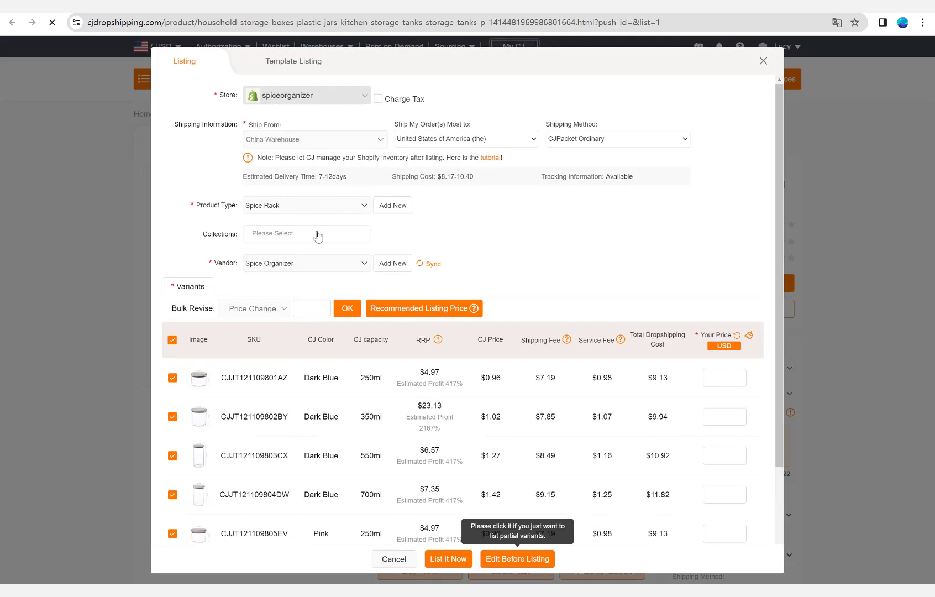
click(285, 233)
click(344, 362)
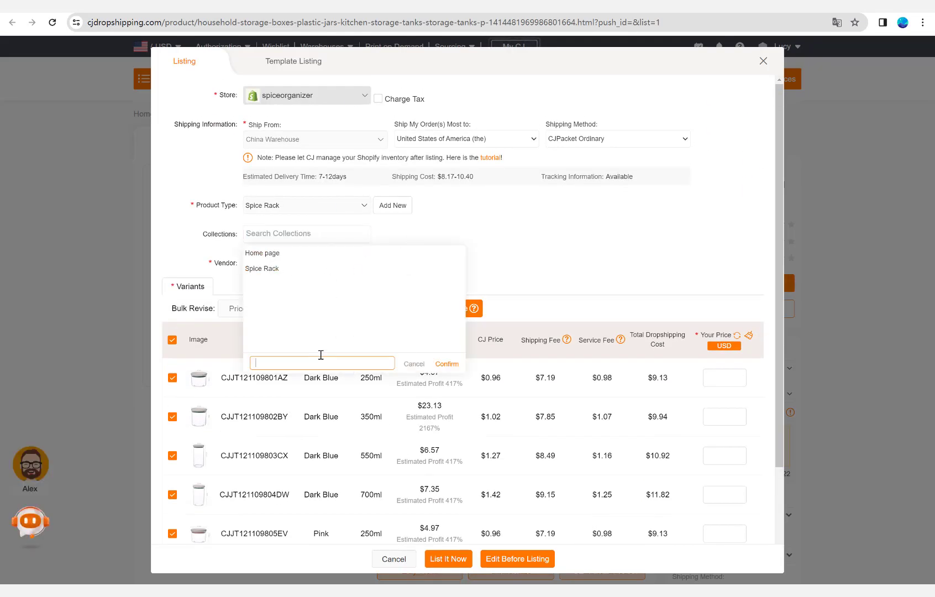
click(480, 243)
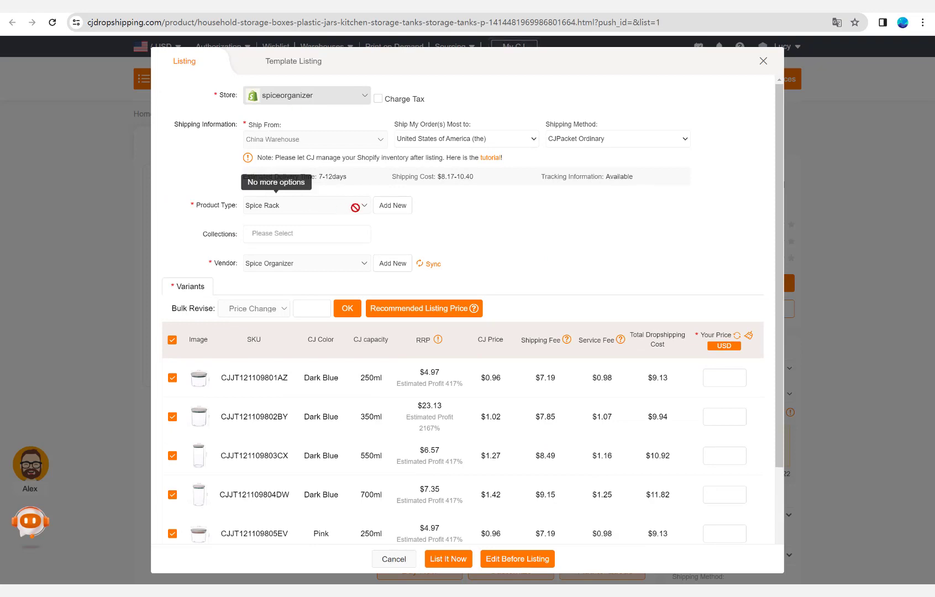
text(Spice Jars)
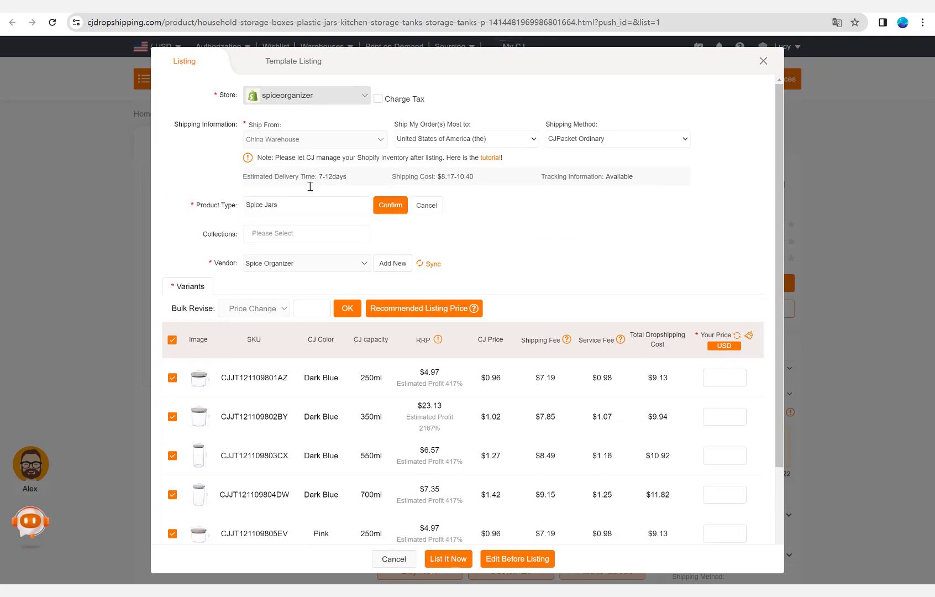
click(390, 205)
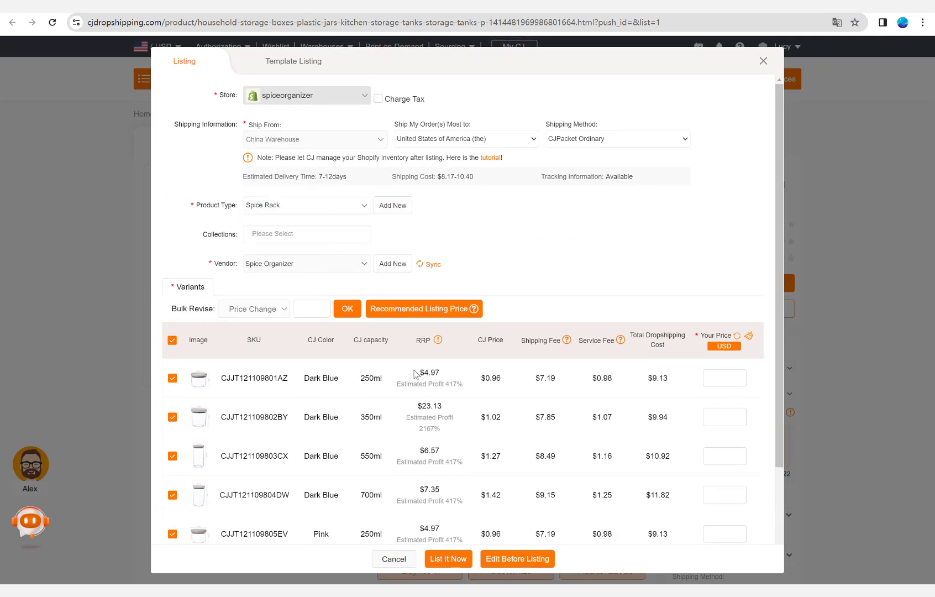
Apply the recommended listing prices to all variants of the plastic jars and list the product immediately.
scroll(415, 374, down, 1)
scroll(389, 282, up, 1)
click(397, 308)
scroll(552, 387, down, 3)
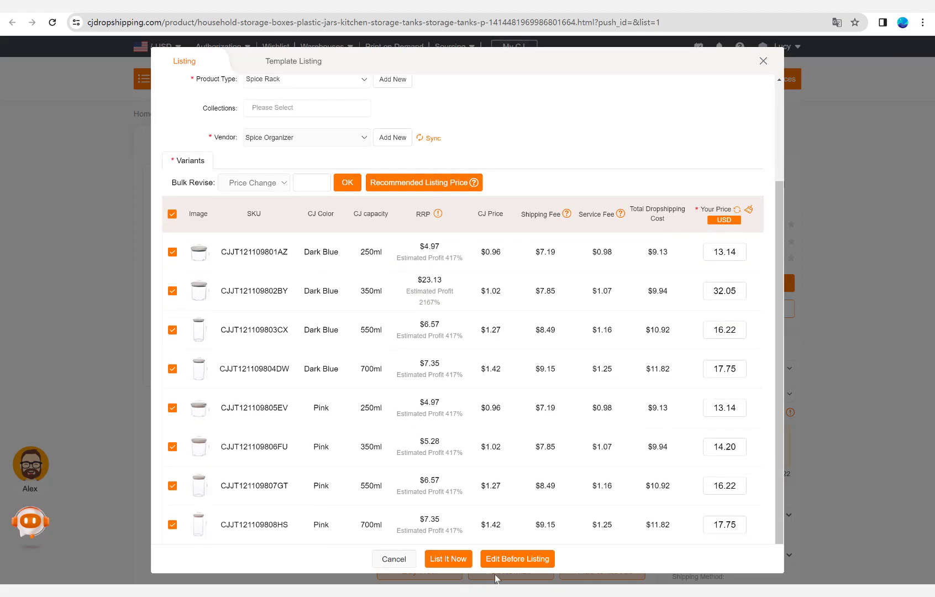
click(448, 559)
Open the CJdropshipping listing records, check the jars' listing status and view the listed products.
click(518, 318)
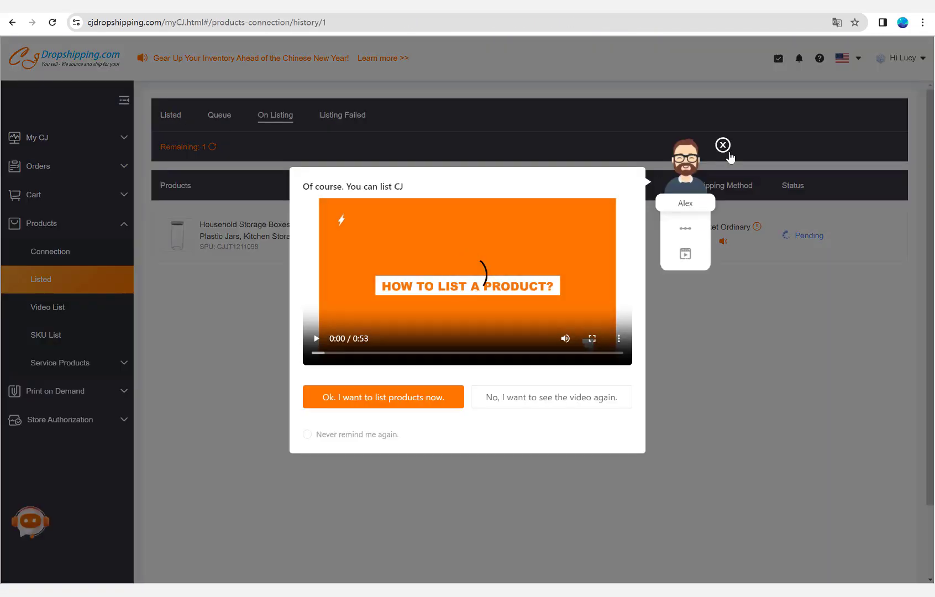
click(725, 147)
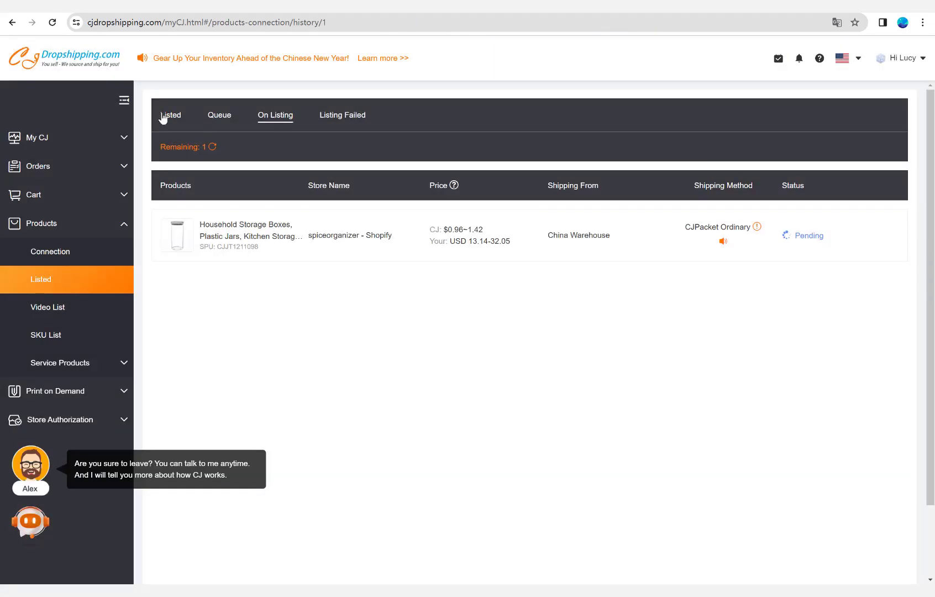
click(163, 116)
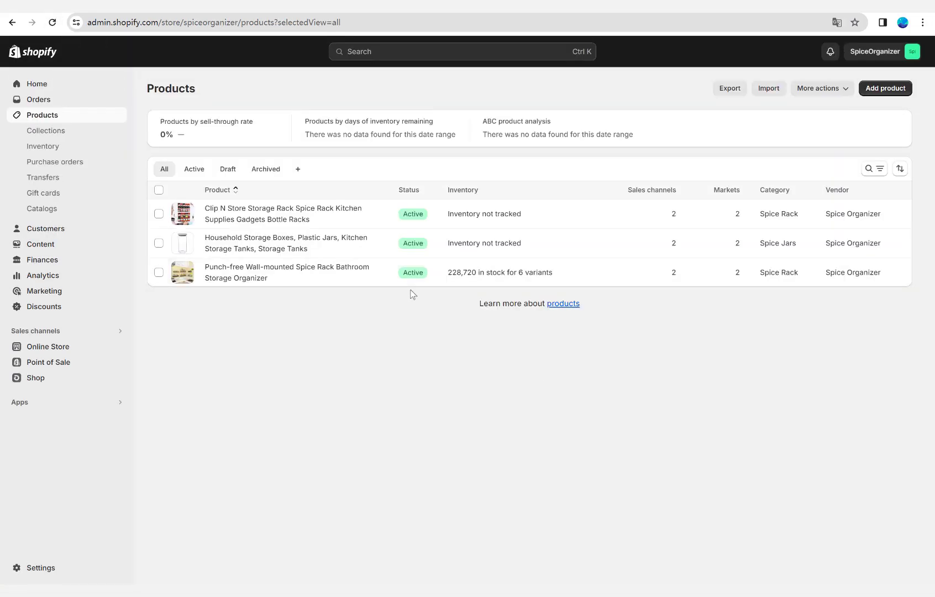
In the Shopify admin, review the description of the Clip N Store Storage Rack and return to the product list.
click(285, 212)
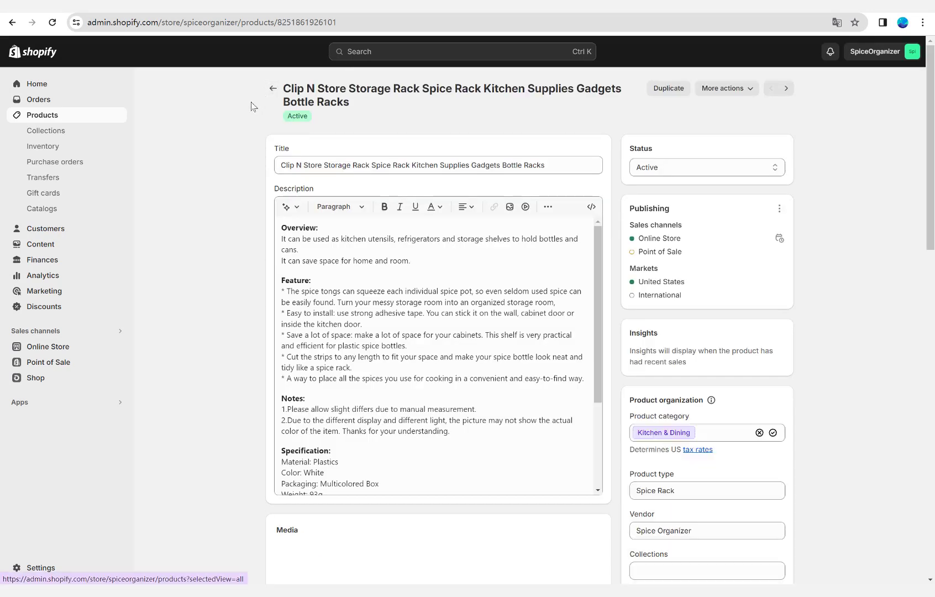
scroll(231, 266, down, 14)
scroll(223, 255, up, 14)
scroll(299, 267, down, 3)
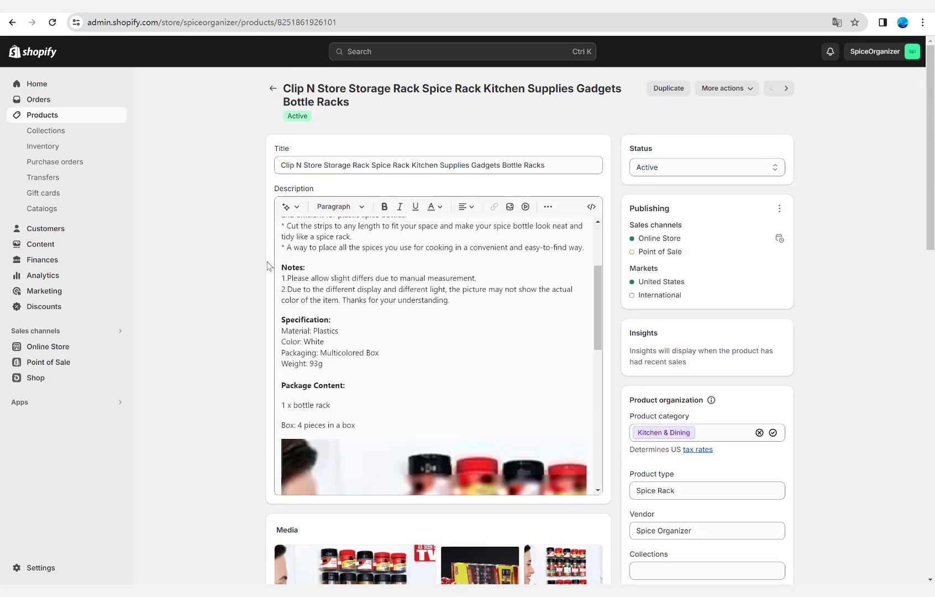
scroll(232, 298, down, 15)
scroll(201, 334, up, 15)
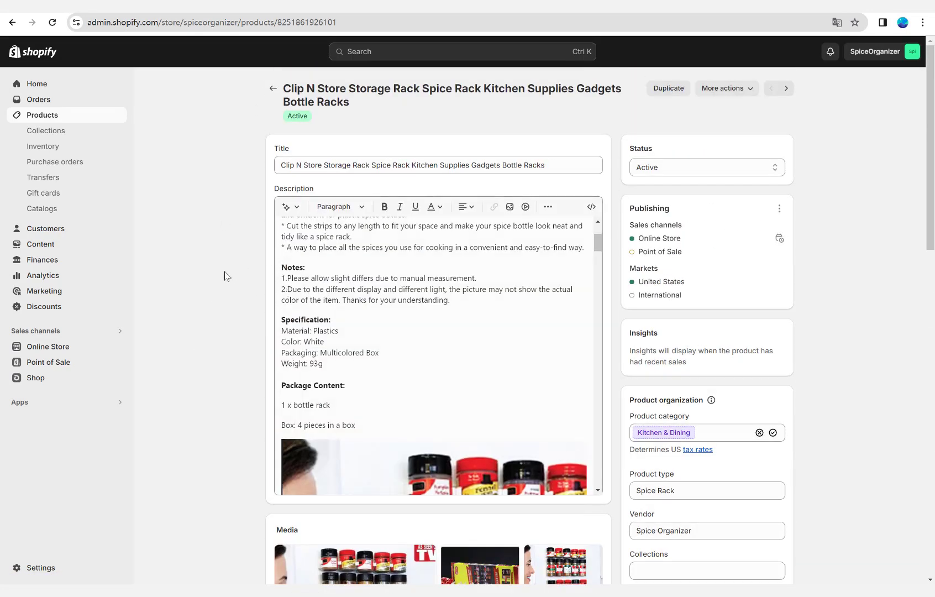
click(272, 88)
Review the Household Storage Boxes product's description, media and variants, and view the store's collections list.
click(247, 248)
scroll(238, 258, down, 9)
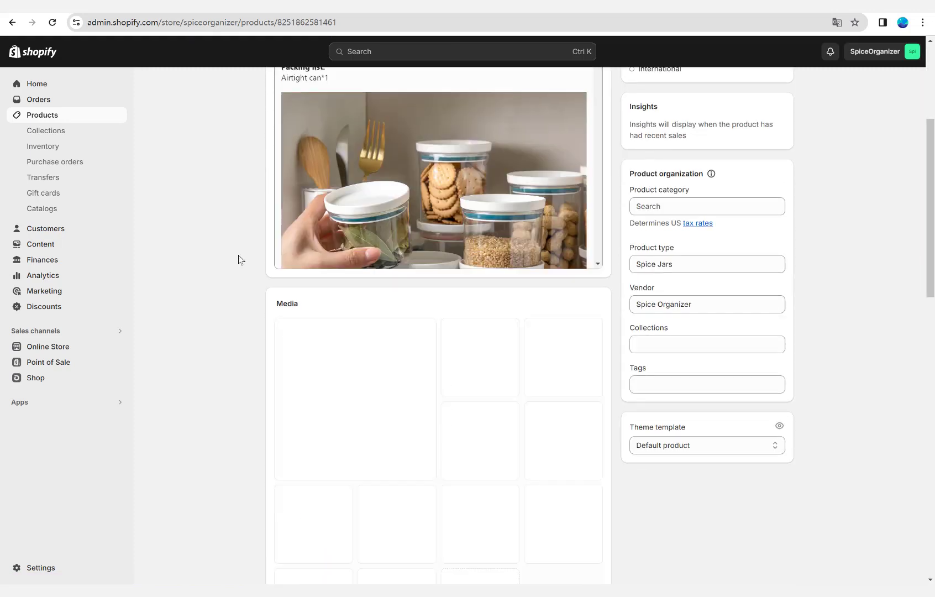
scroll(238, 258, up, 9)
scroll(231, 259, down, 12)
scroll(231, 259, down, 6)
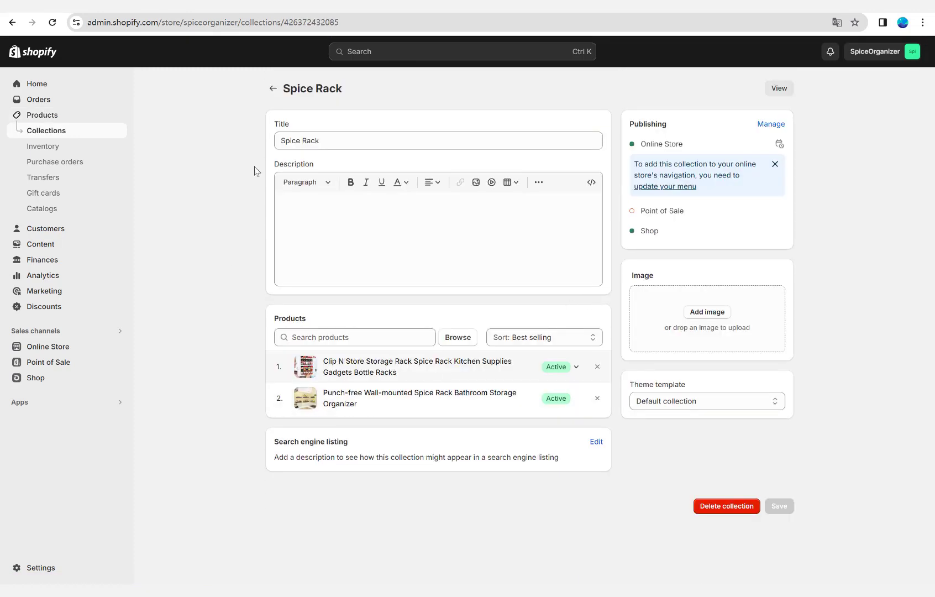
click(61, 131)
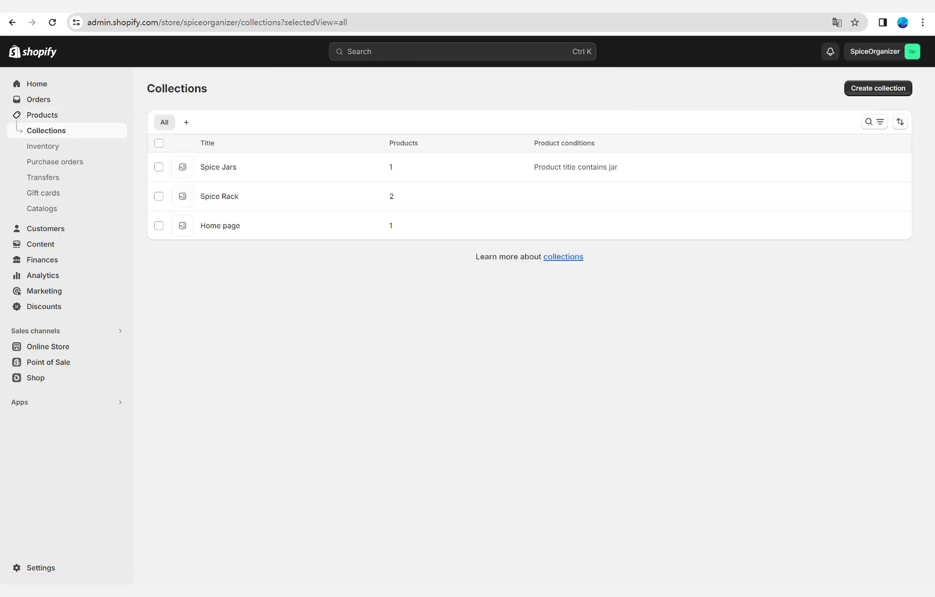
Open the online store's main navigation menu and rename its Catalog item to Shop.
click(48, 347)
click(39, 312)
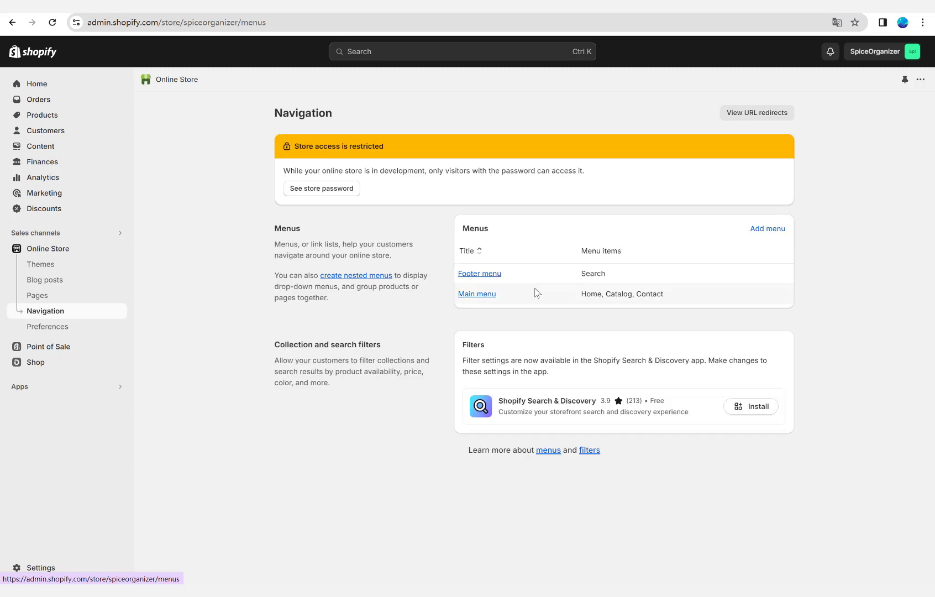
click(489, 295)
click(563, 285)
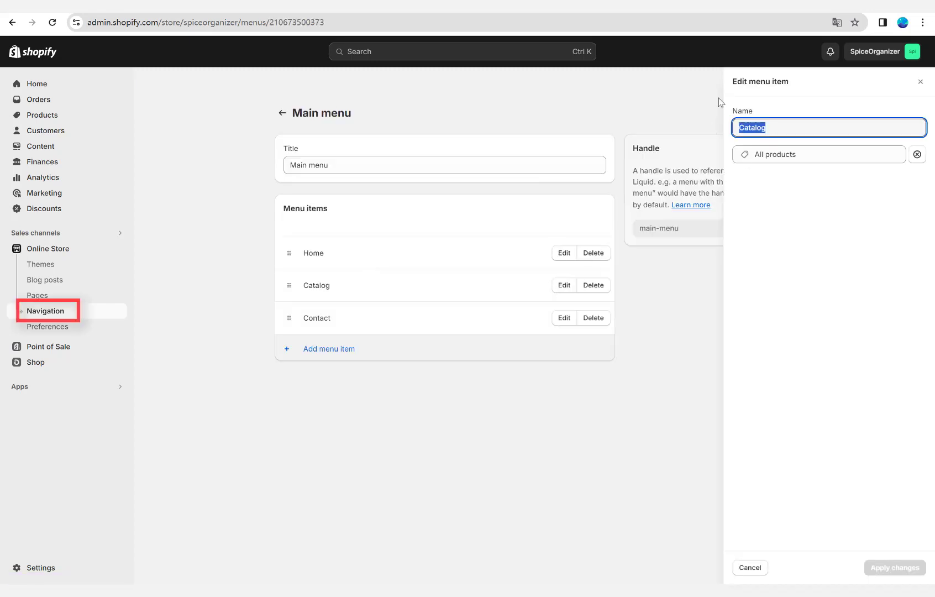
click(884, 567)
Add a Spice Jars item to the main menu and nest it under Shop.
click(330, 348)
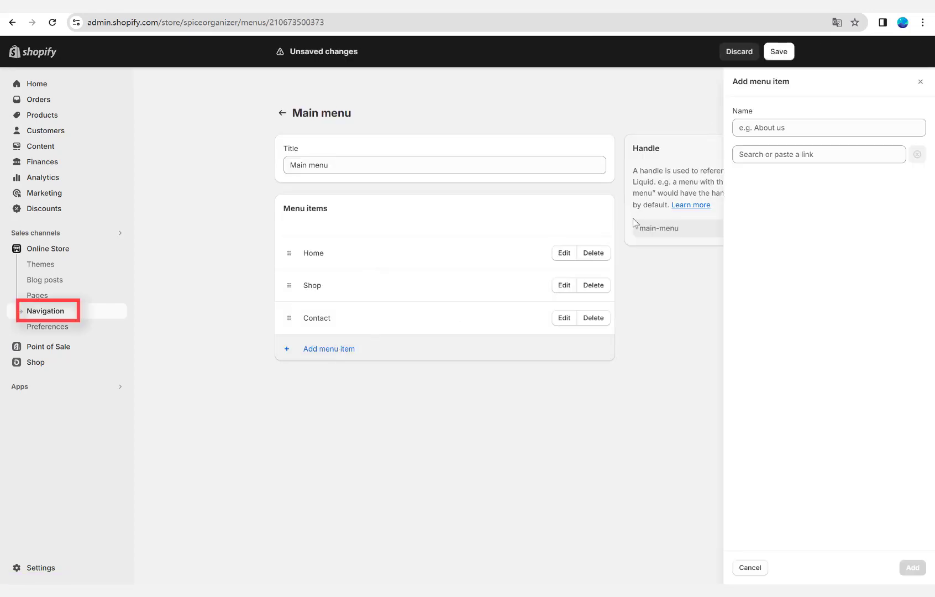
click(787, 157)
click(787, 239)
click(912, 567)
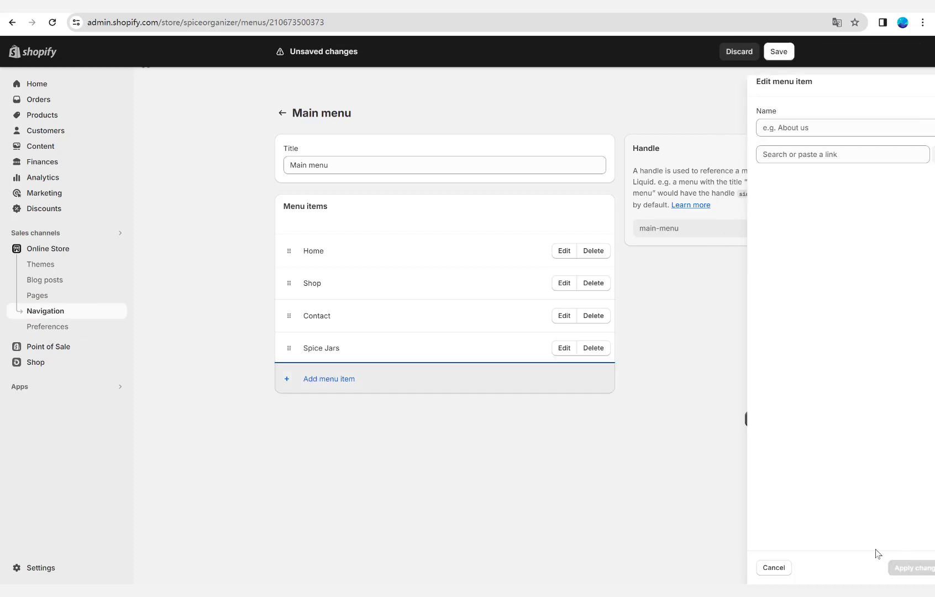
drag(288, 346, 339, 338)
Add a Spice Rack item under Shop above Spice Jars, and save the main menu.
click(340, 345)
click(789, 154)
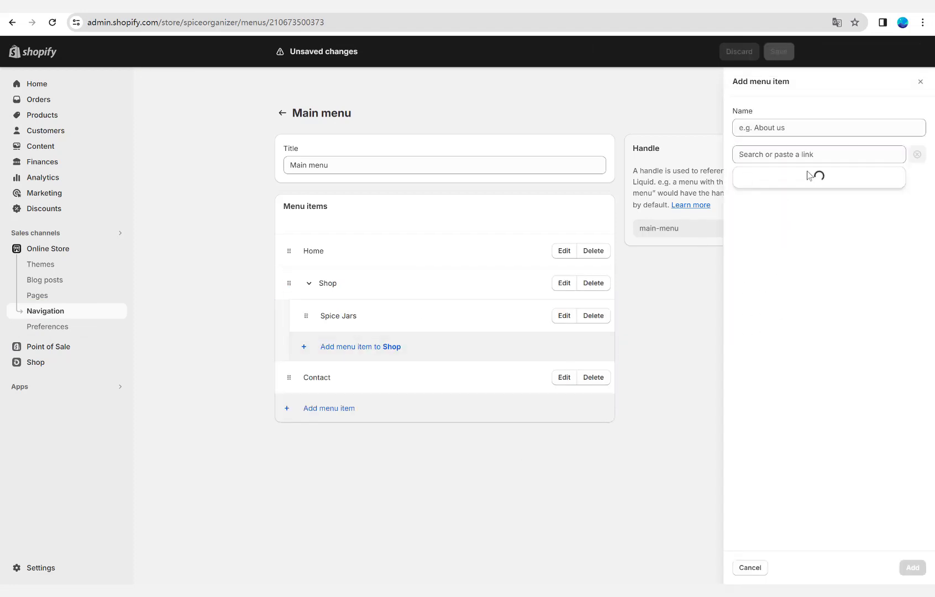
click(789, 267)
click(912, 567)
drag(353, 347, 354, 314)
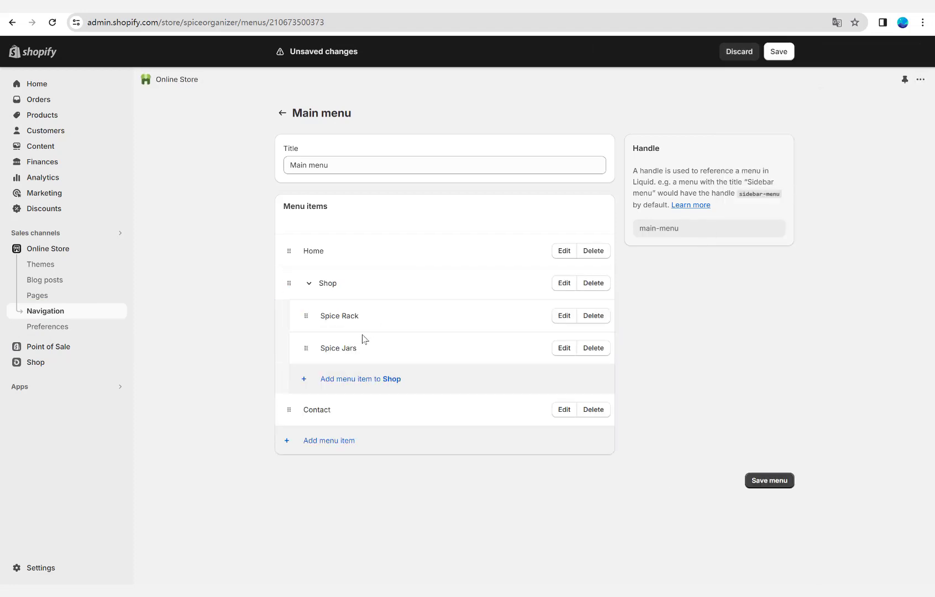
click(778, 52)
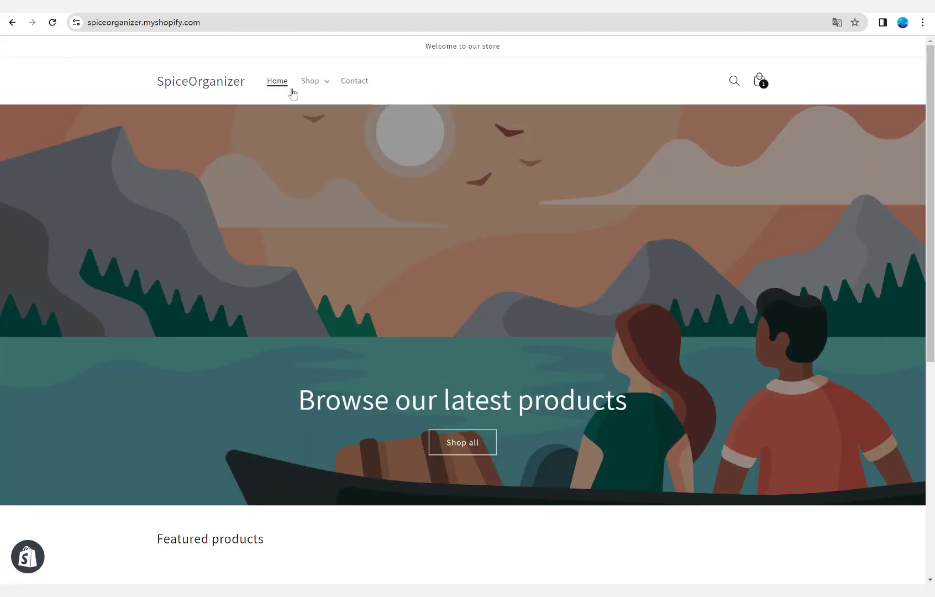
On the storefront, open the Spice Rack collection through the Shop menu and view both of its product pages.
click(303, 84)
click(319, 111)
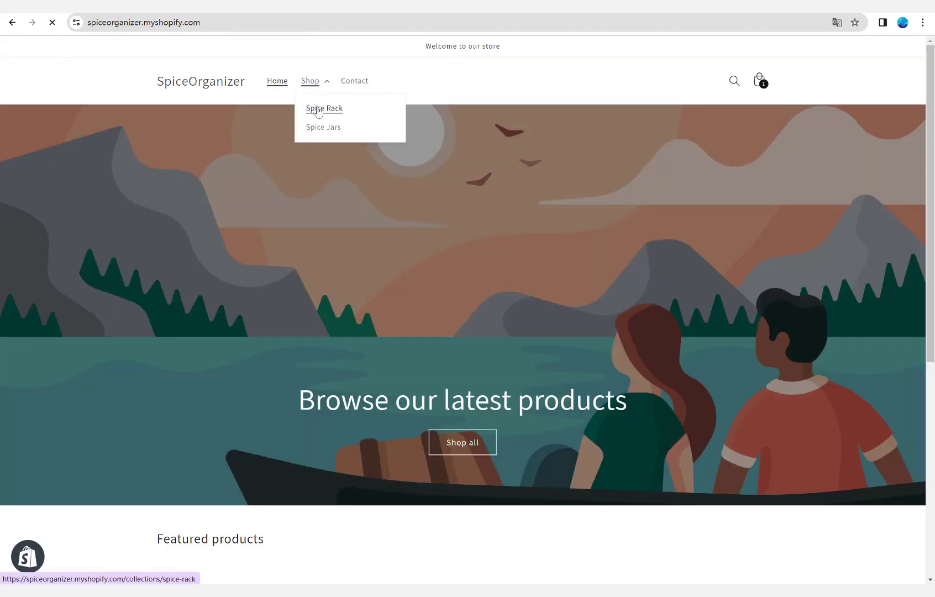
scroll(312, 113, down, 1)
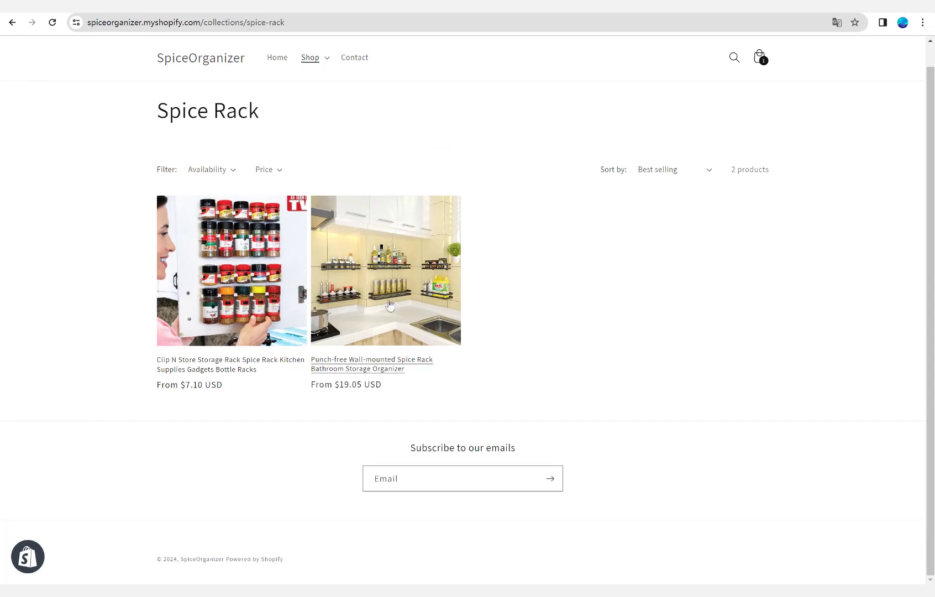
click(409, 309)
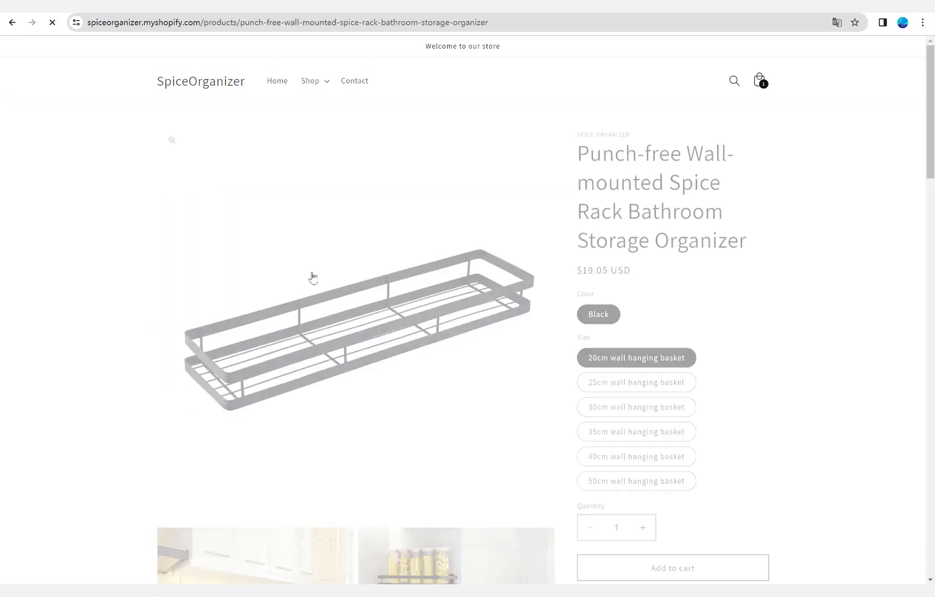
click(11, 22)
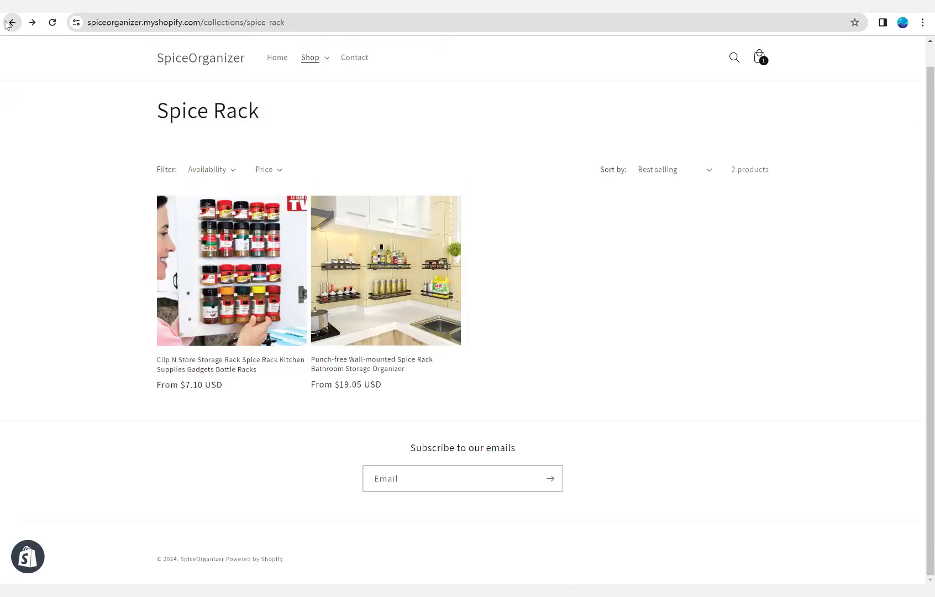
click(202, 276)
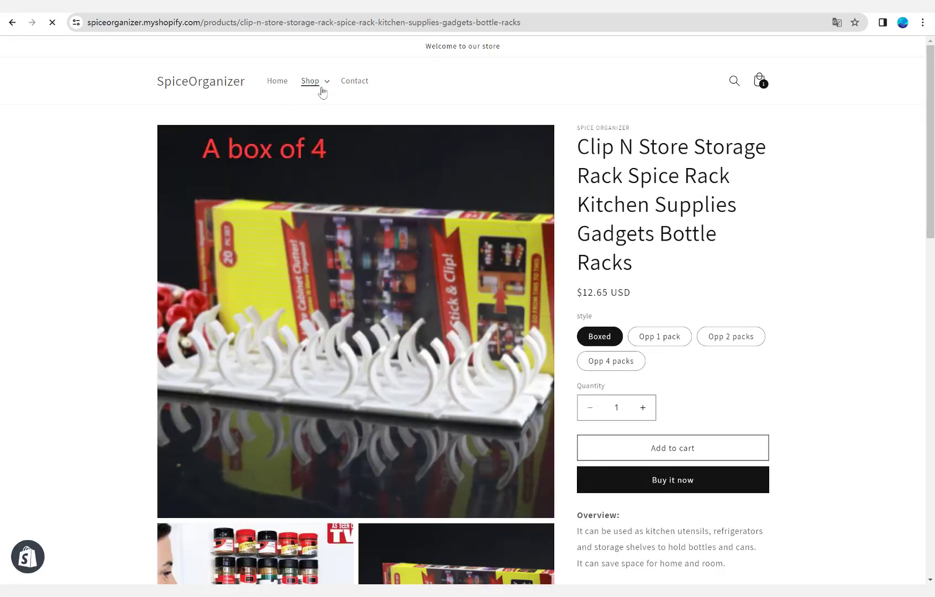
Open the Spice Jars collection on the storefront and review the jar product's images, options and description.
click(324, 83)
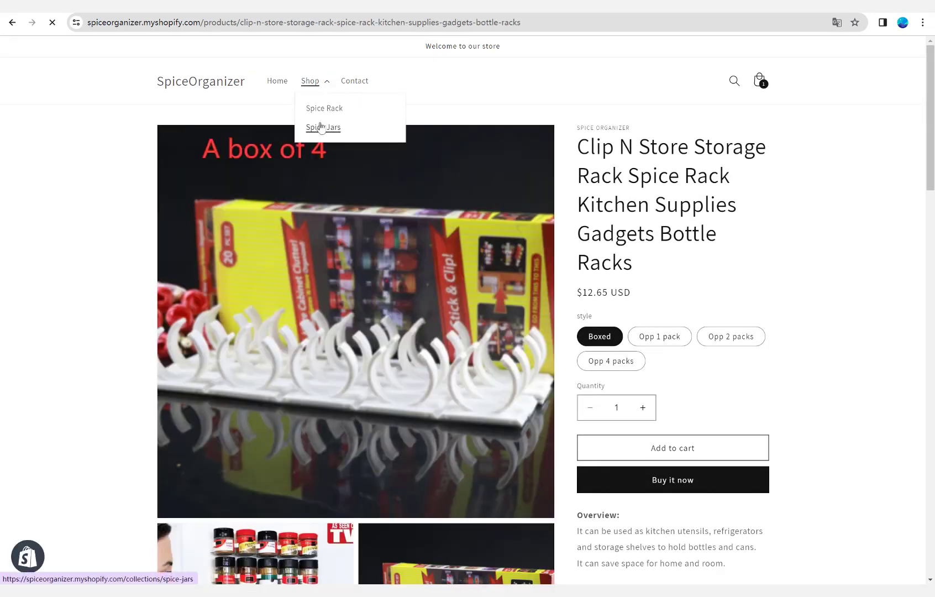
click(323, 127)
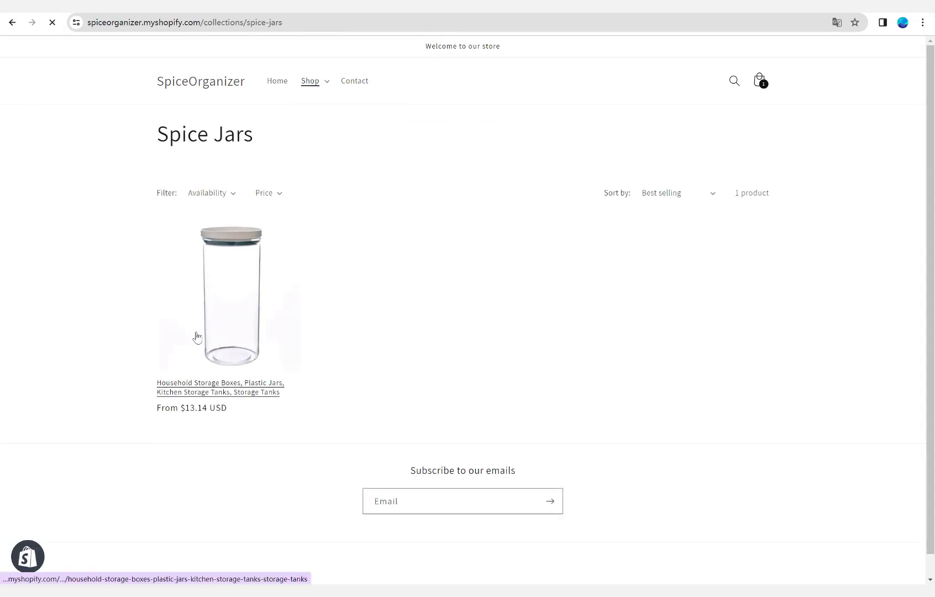
click(197, 337)
scroll(282, 342, down, 2)
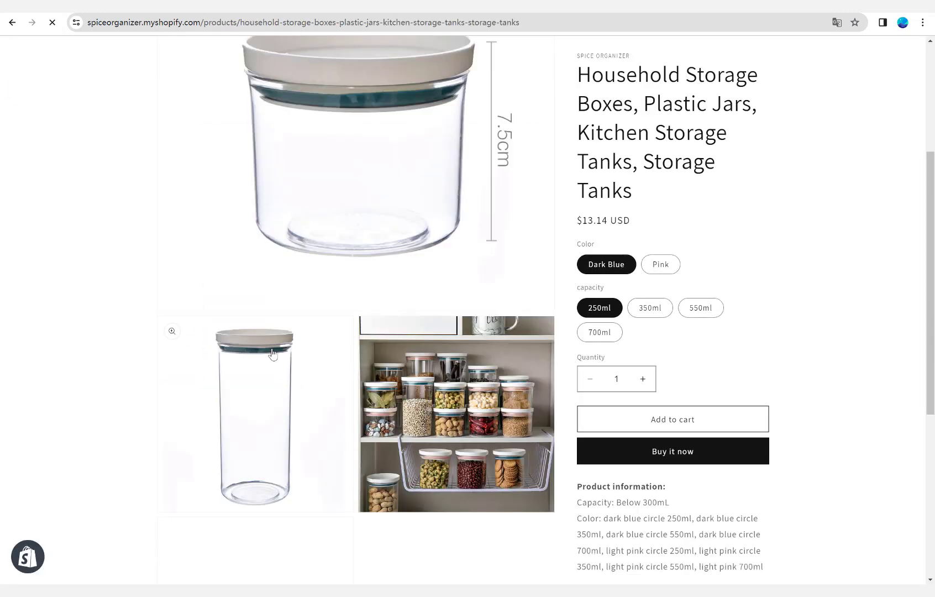
scroll(271, 353, up, 4)
scroll(320, 356, down, 15)
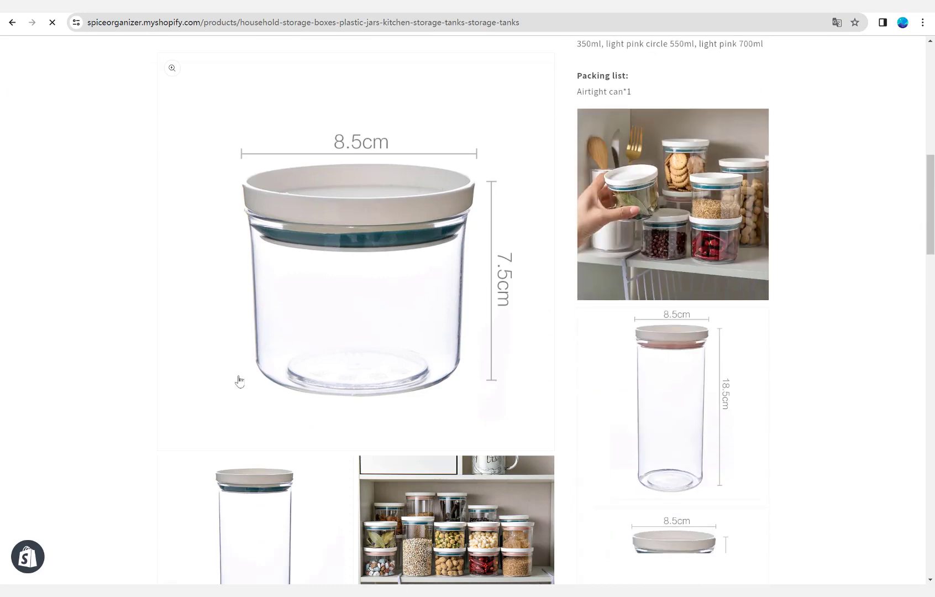
scroll(292, 376, up, 8)
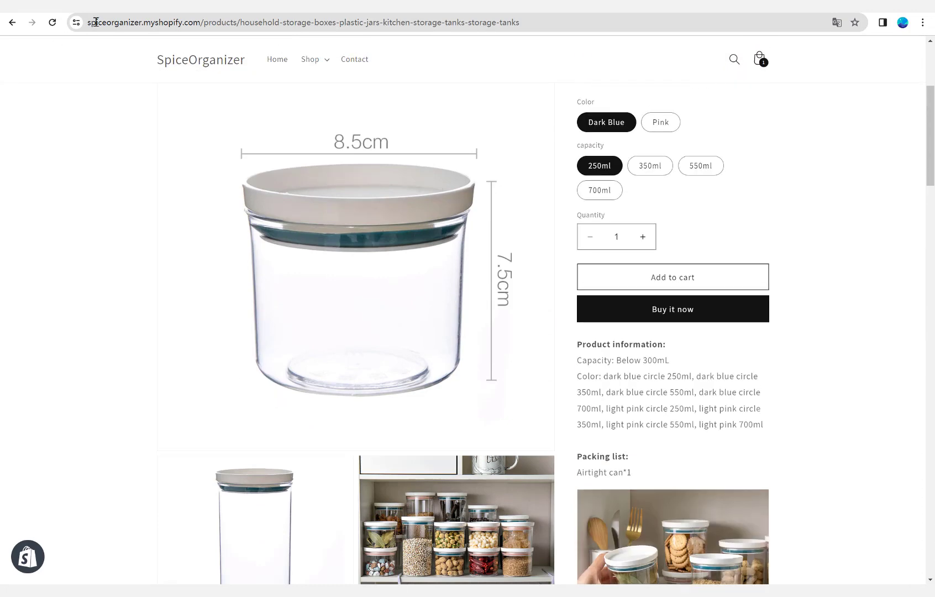
Return to the store admin and open the current Dawn theme's customization editor in a new browser tab.
click(30, 13)
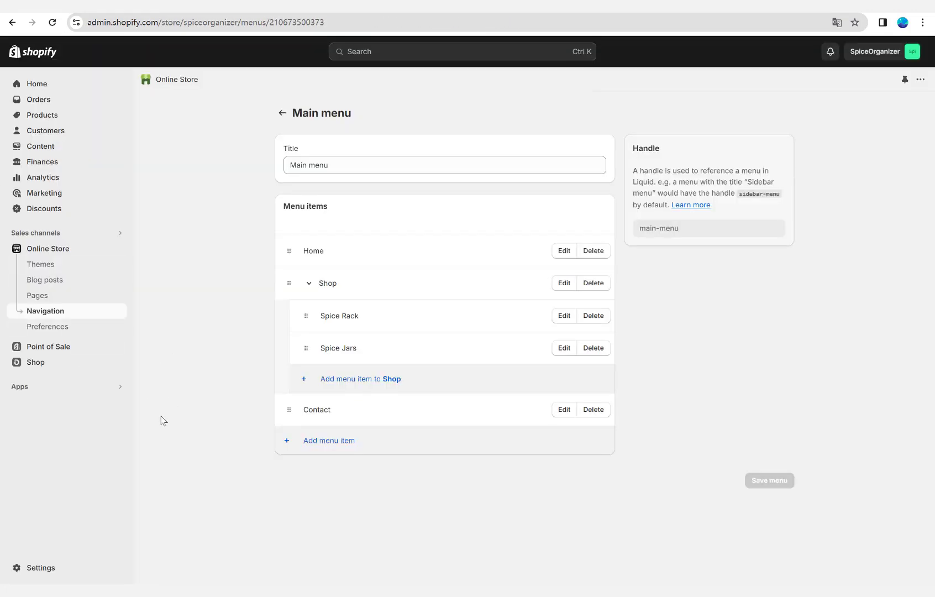
click(40, 264)
right_click(749, 365)
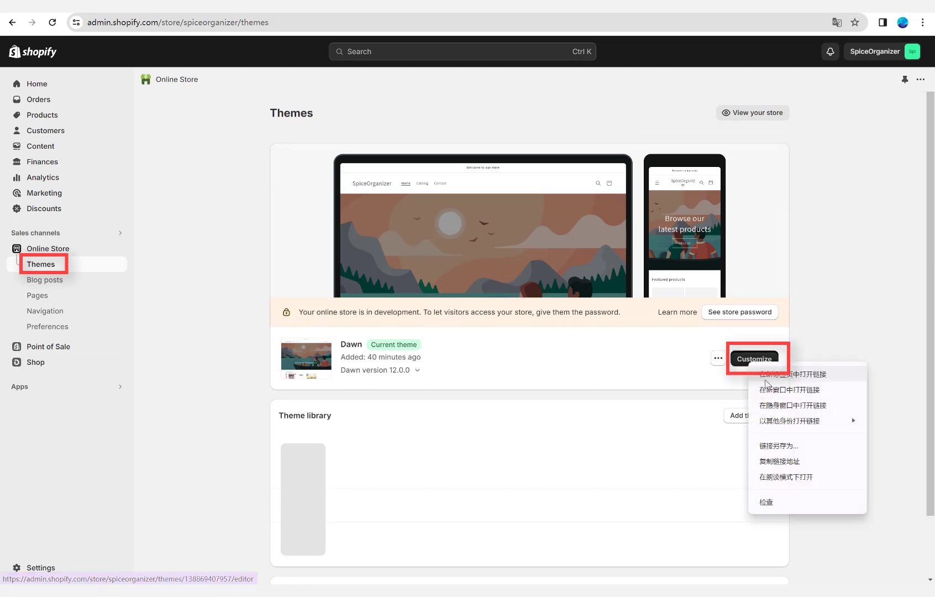
click(764, 376)
click(145, 10)
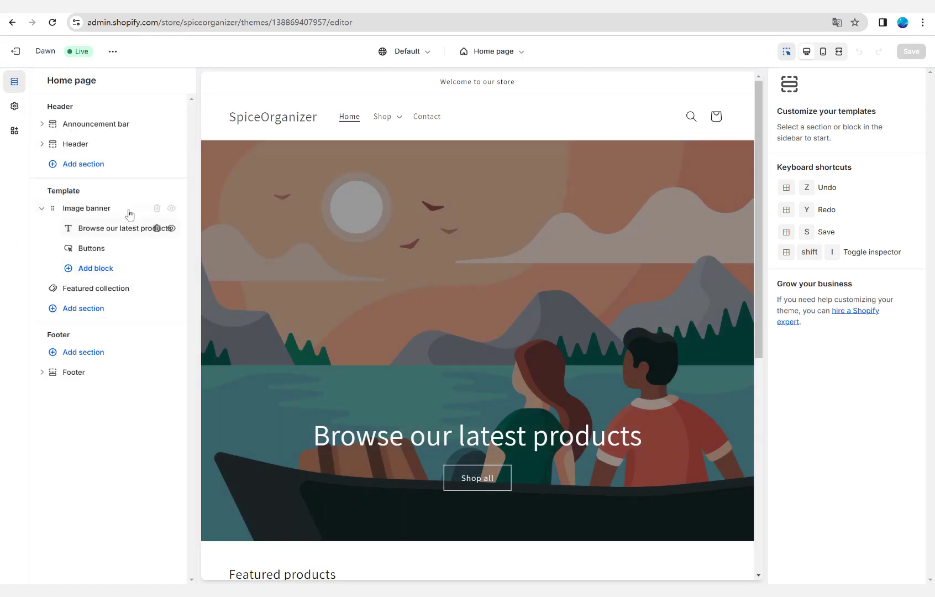
Examine the home page's image banner settings and preview, and browse the section types that can be added to the template.
click(128, 210)
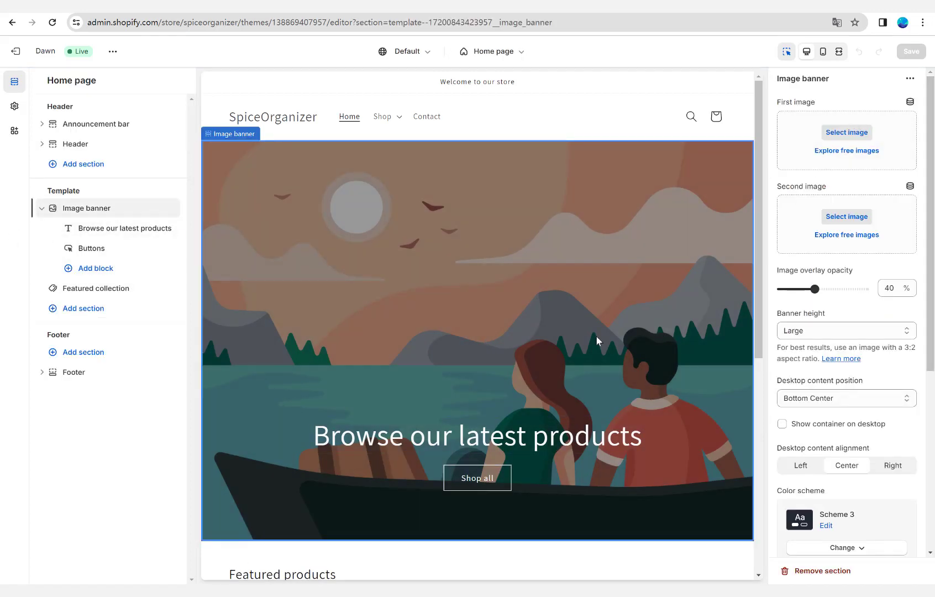
scroll(597, 340, down, 7)
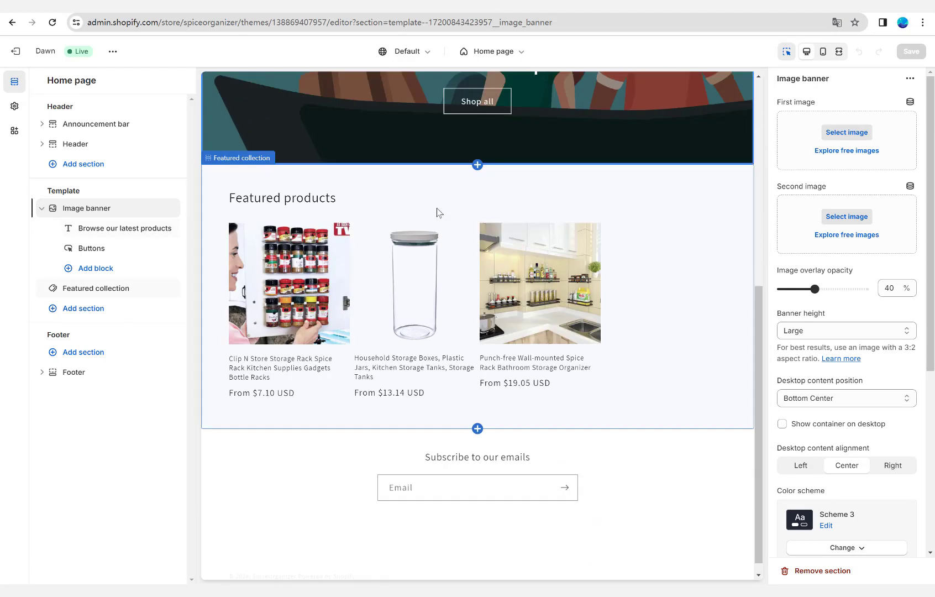
click(100, 310)
scroll(253, 385, down, 2)
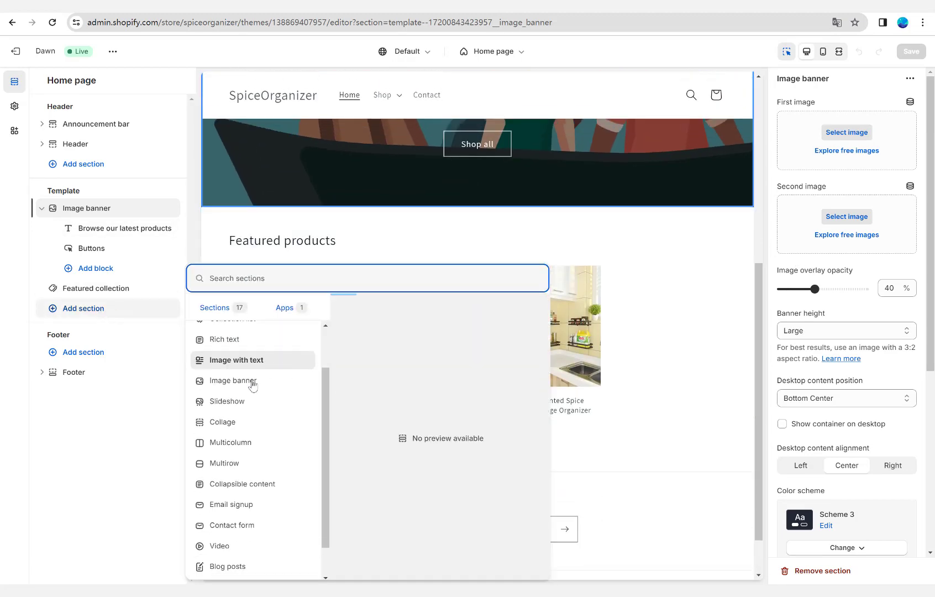
scroll(252, 385, down, 1)
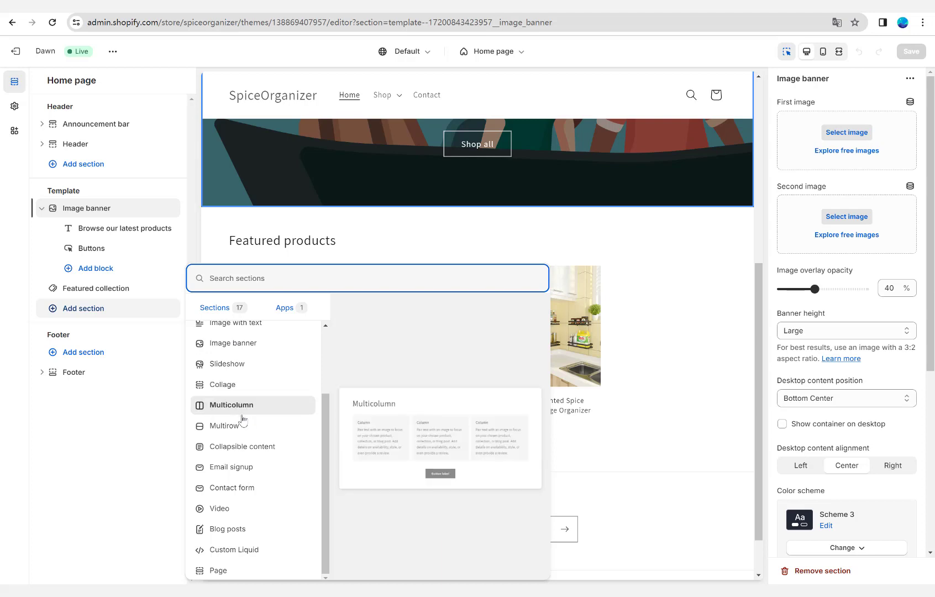
click(239, 435)
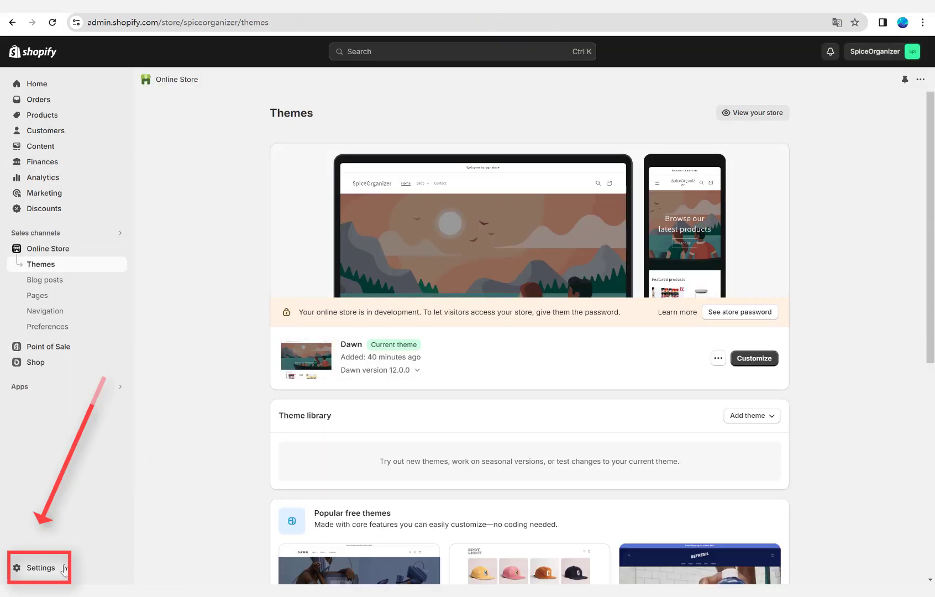
Open the store's shipping and delivery settings and review the General profile's products, shipping zones and rates.
click(64, 567)
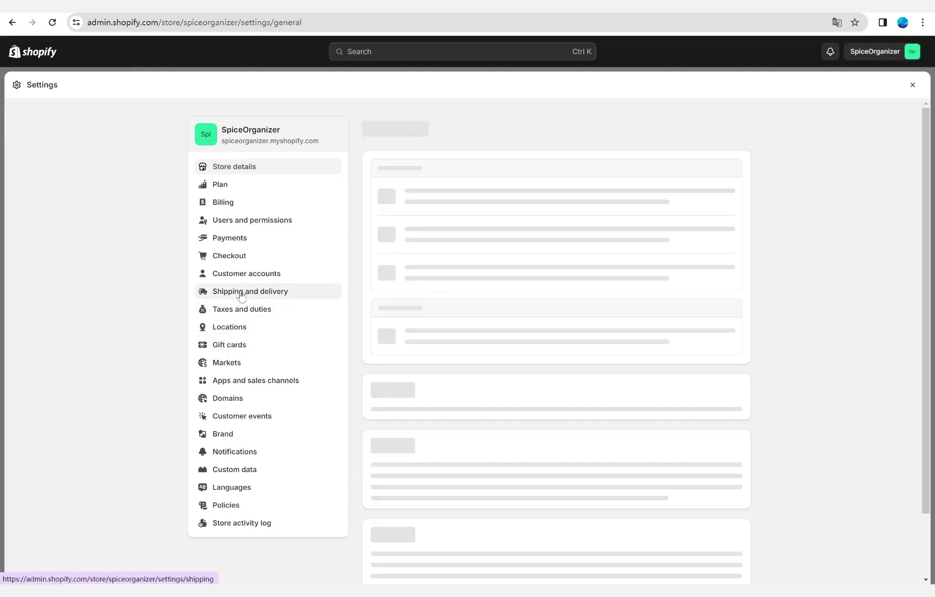
click(240, 296)
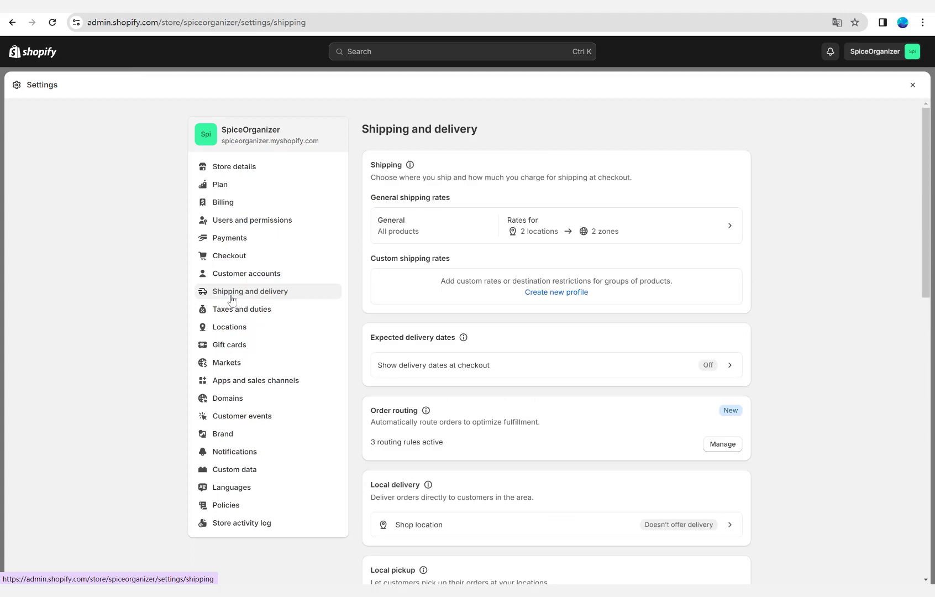
click(648, 225)
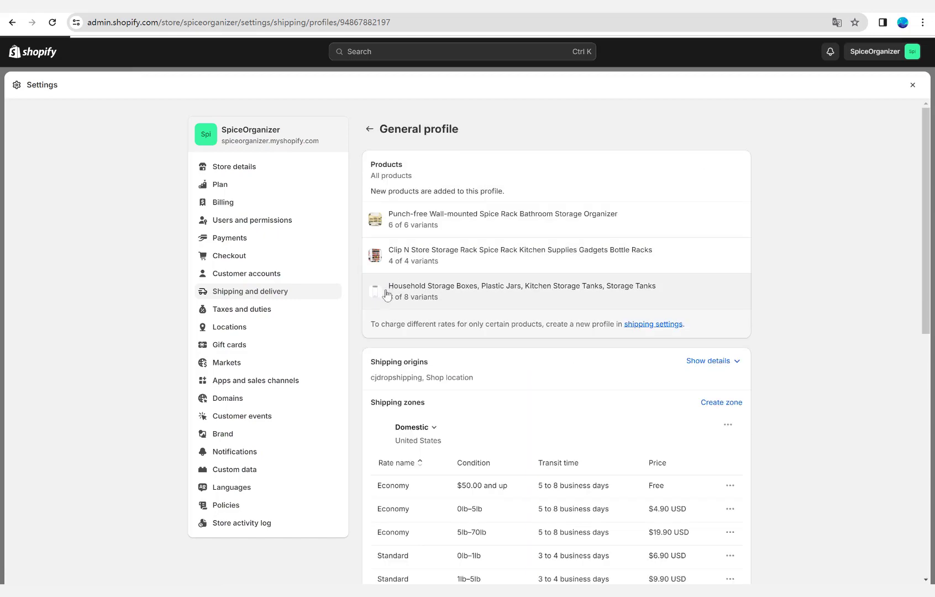
scroll(468, 296, down, 3)
scroll(468, 293, up, 2)
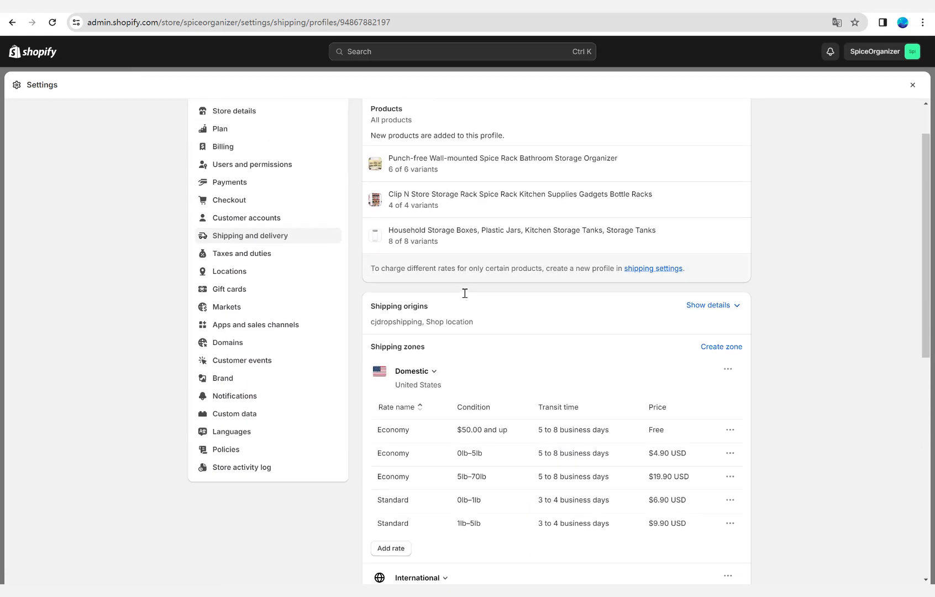
scroll(452, 301, up, 1)
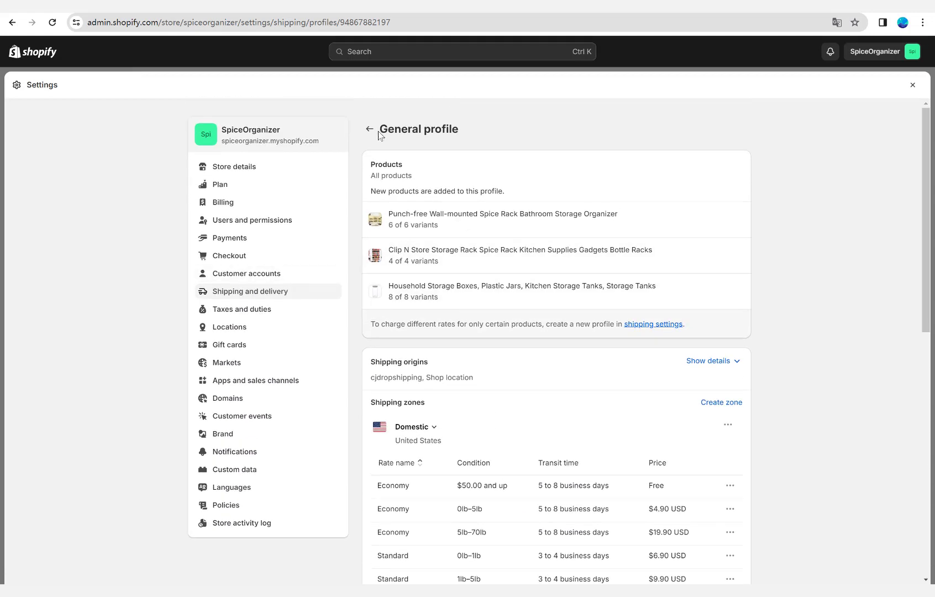
Open the store's payment settings and look through the supported payment methods.
click(259, 243)
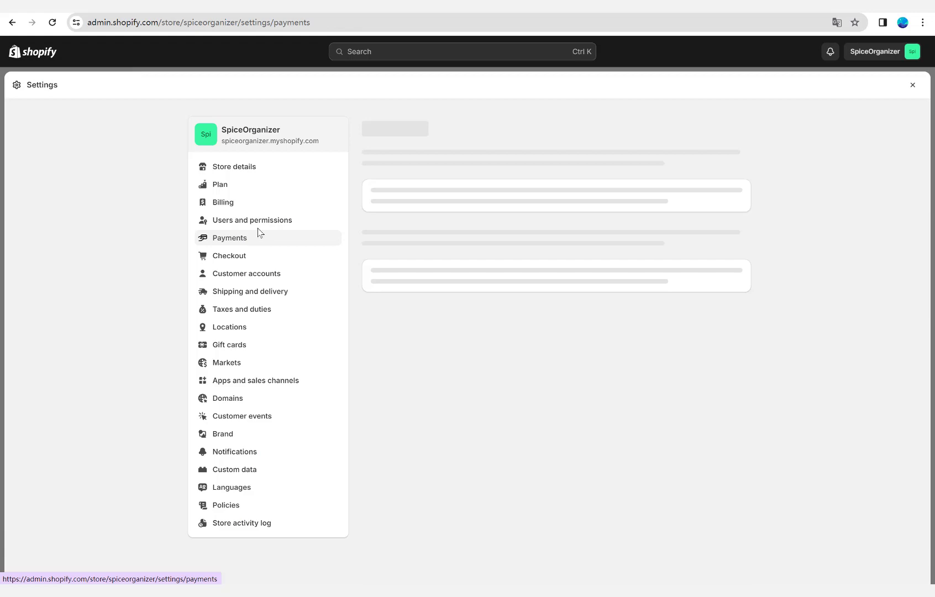
scroll(450, 311, down, 2)
scroll(449, 328, up, 2)
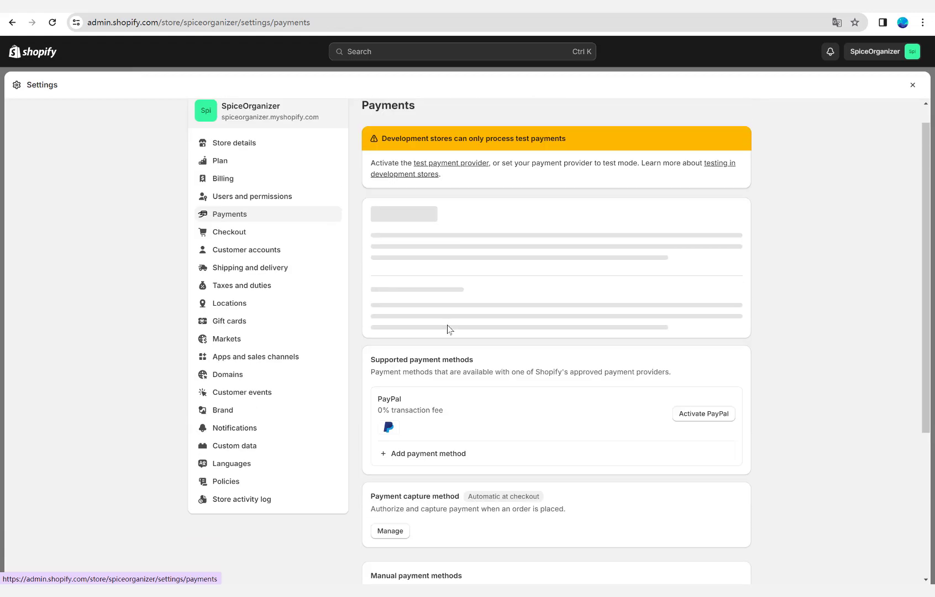